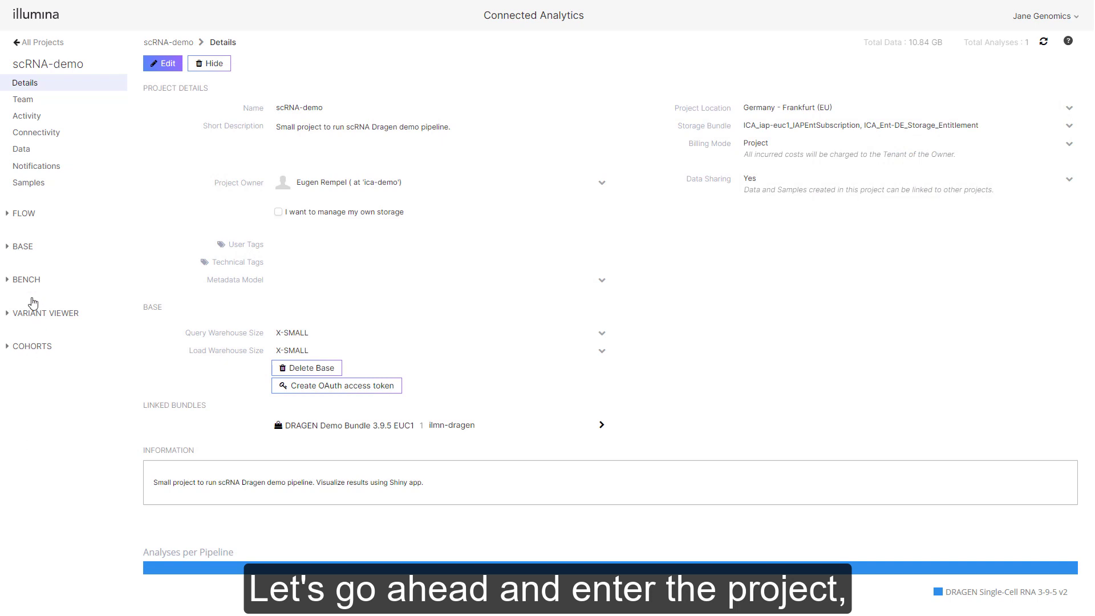
# Review the XML configuration and input file fields of the DRAGEN Single-Cell RNA 3-9-5 v2 pipeline, and return to the pipeline list
pyautogui.click(23, 214)
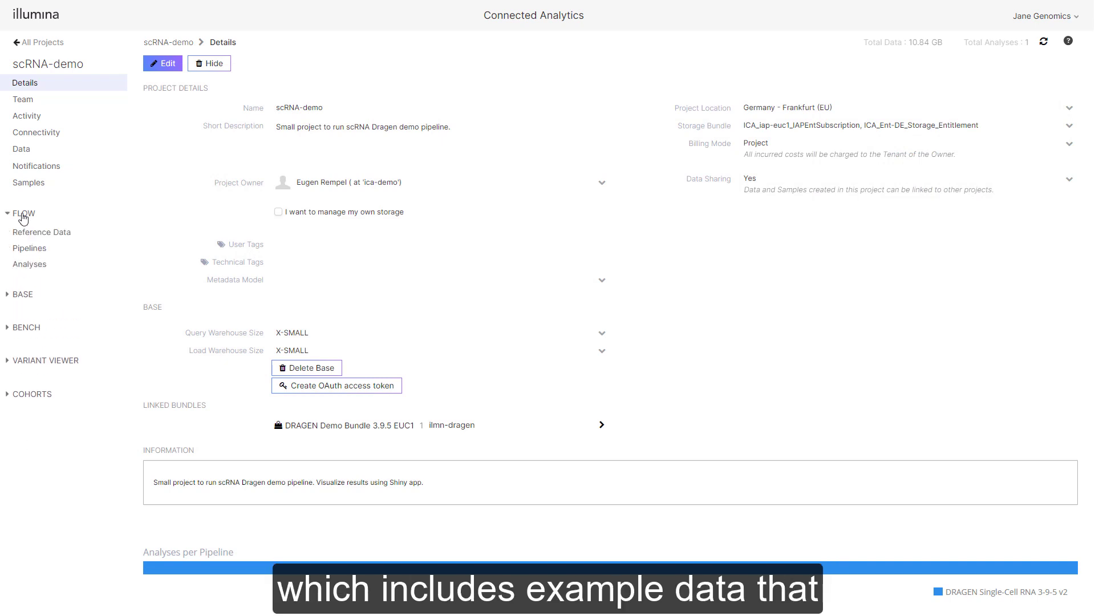
pyautogui.click(48, 247)
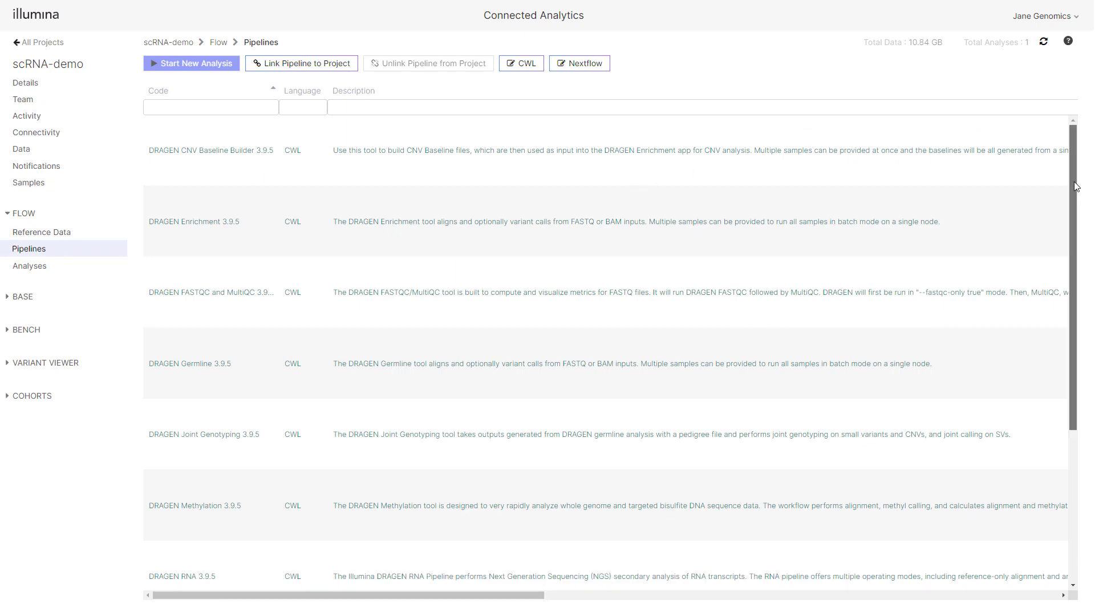
pyautogui.moveTo(1073, 186); pyautogui.dragTo(1076, 325)
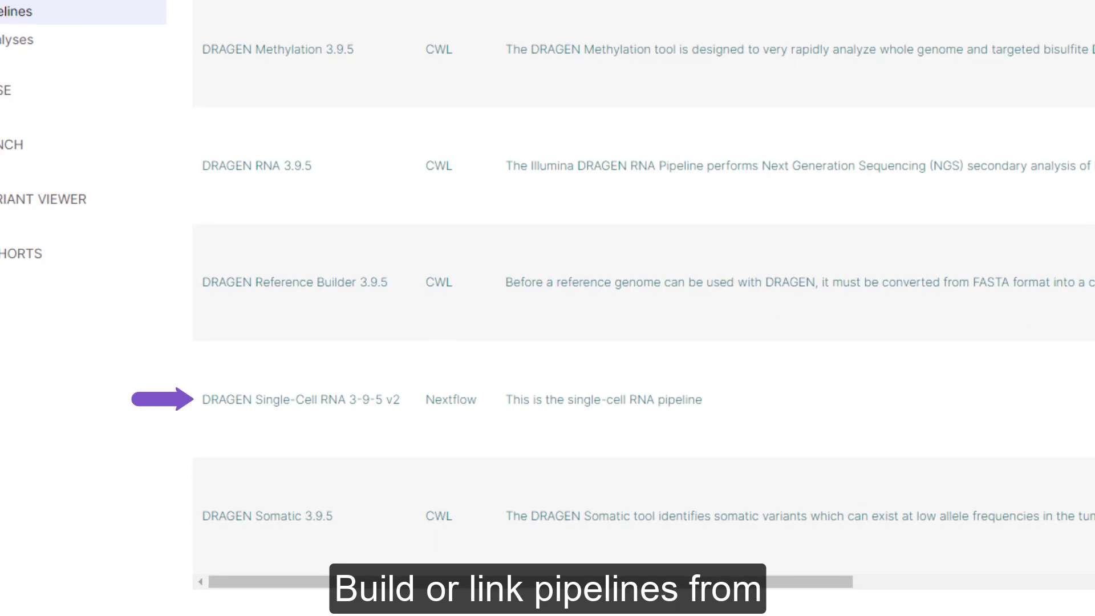
pyautogui.click(635, 408)
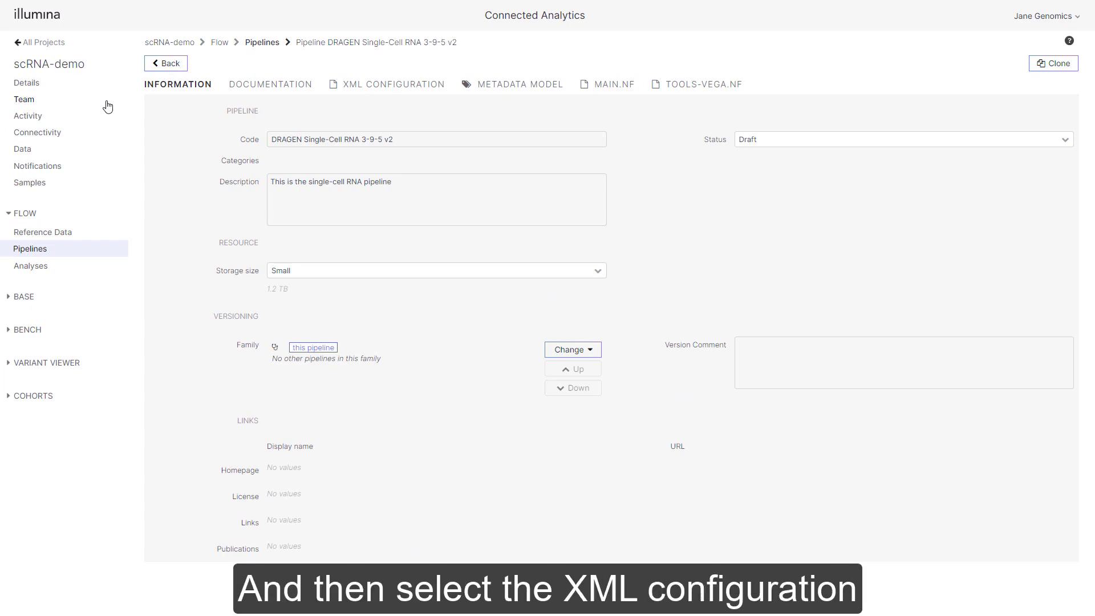
pyautogui.click(346, 87)
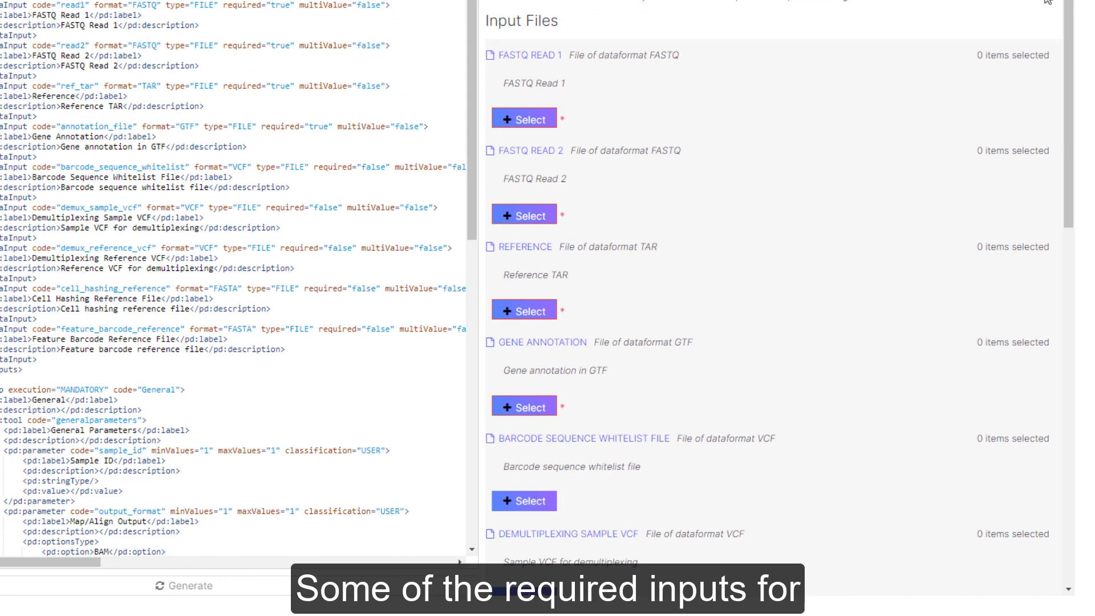
pyautogui.moveTo(1069, 6); pyautogui.dragTo(1074, 17)
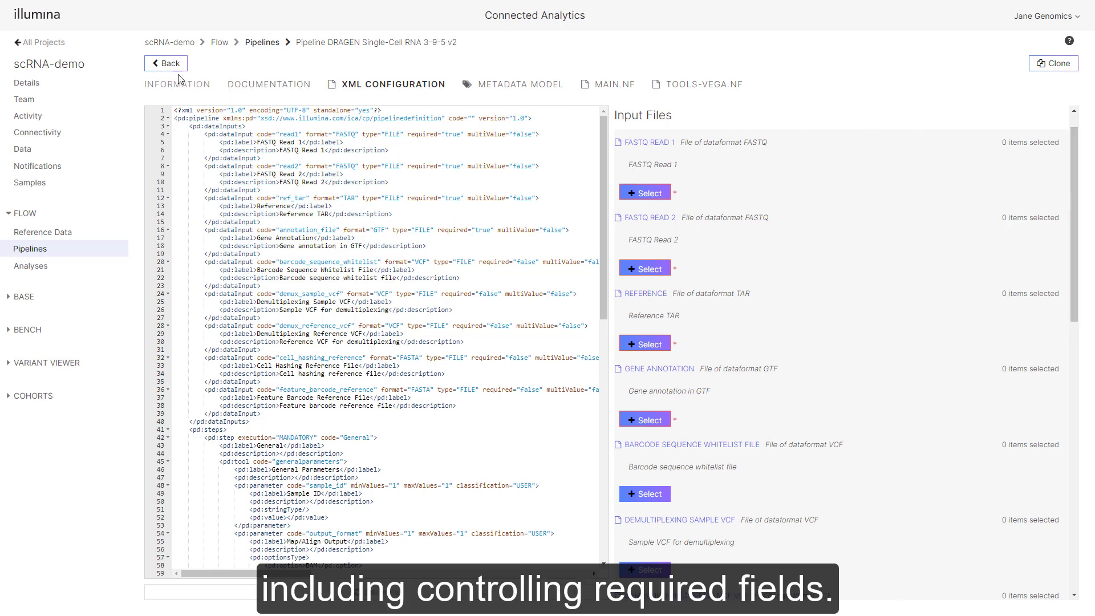
pyautogui.click(166, 63)
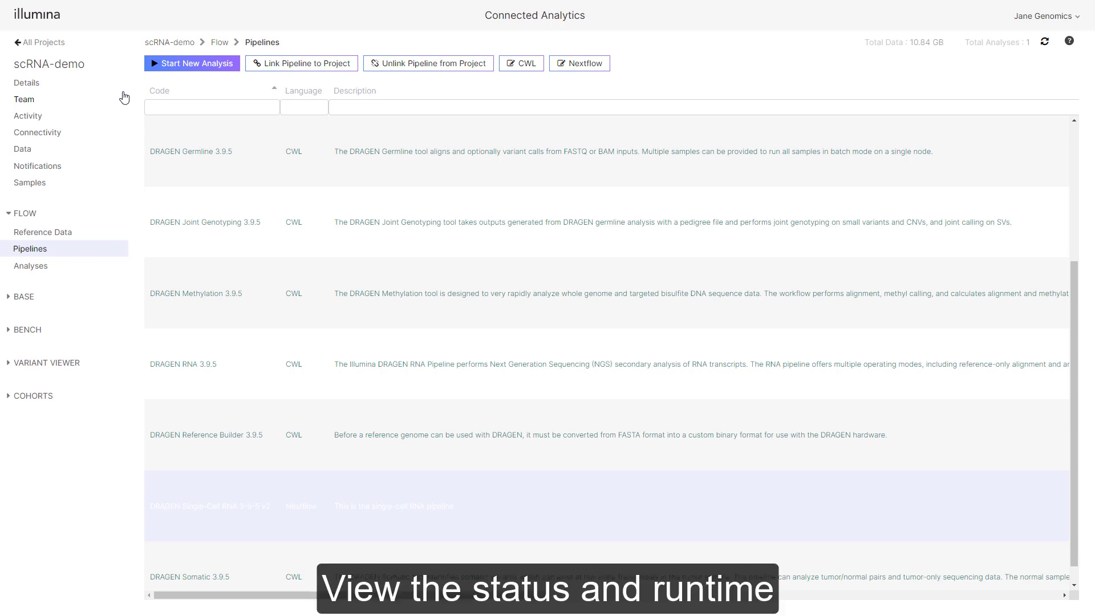
# Examine the settings, input files and output files of the scRNA-run1 analysis, and return to the list of analyses
pyautogui.click(32, 267)
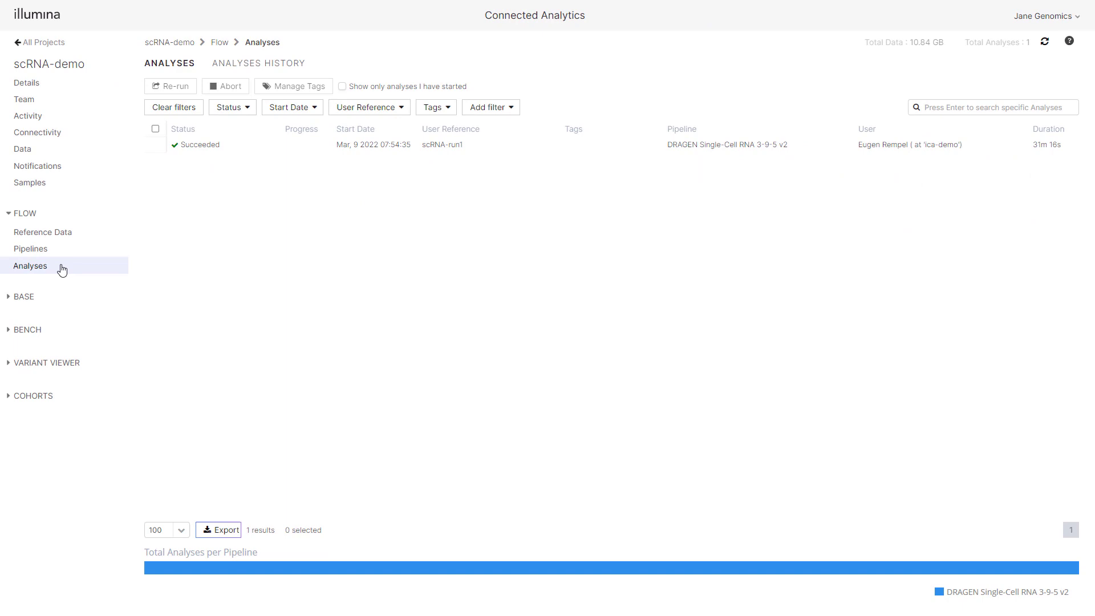
pyautogui.click(201, 147)
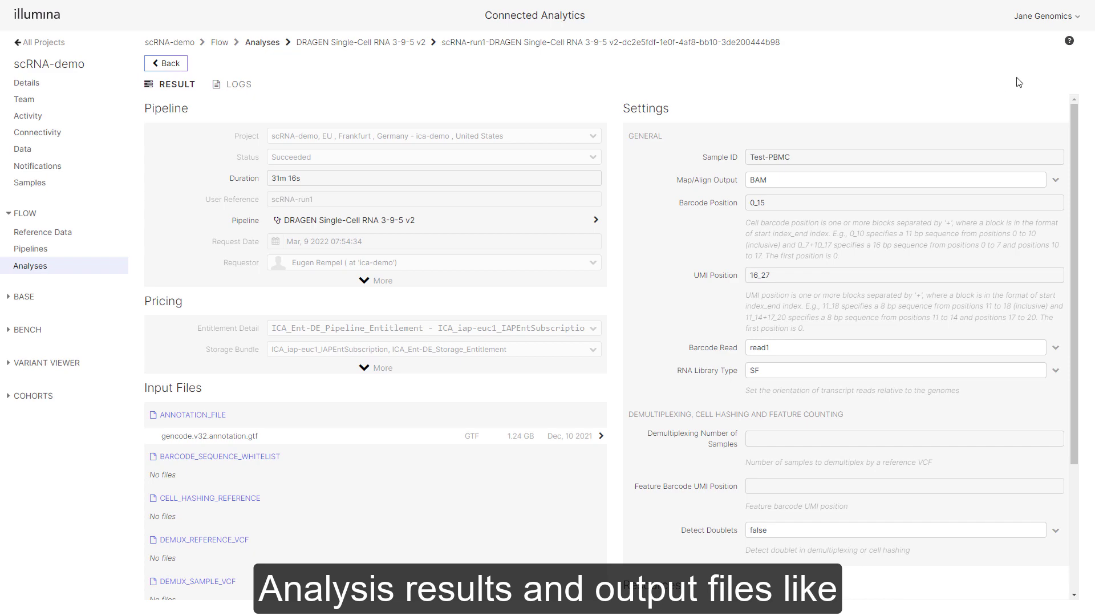
pyautogui.moveTo(1080, 116); pyautogui.dragTo(1094, 253)
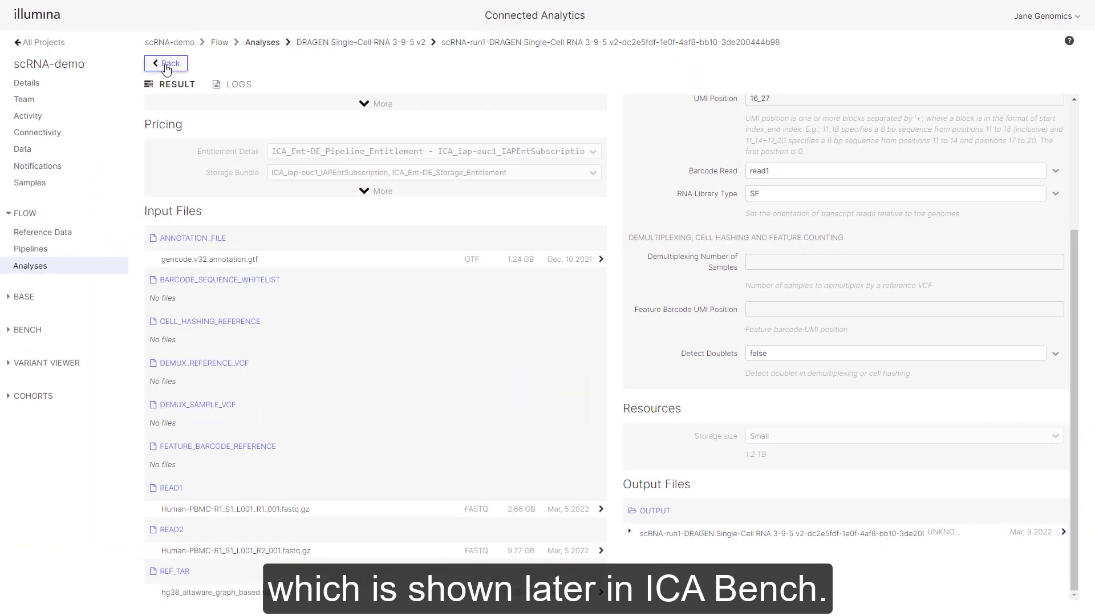
pyautogui.click(167, 64)
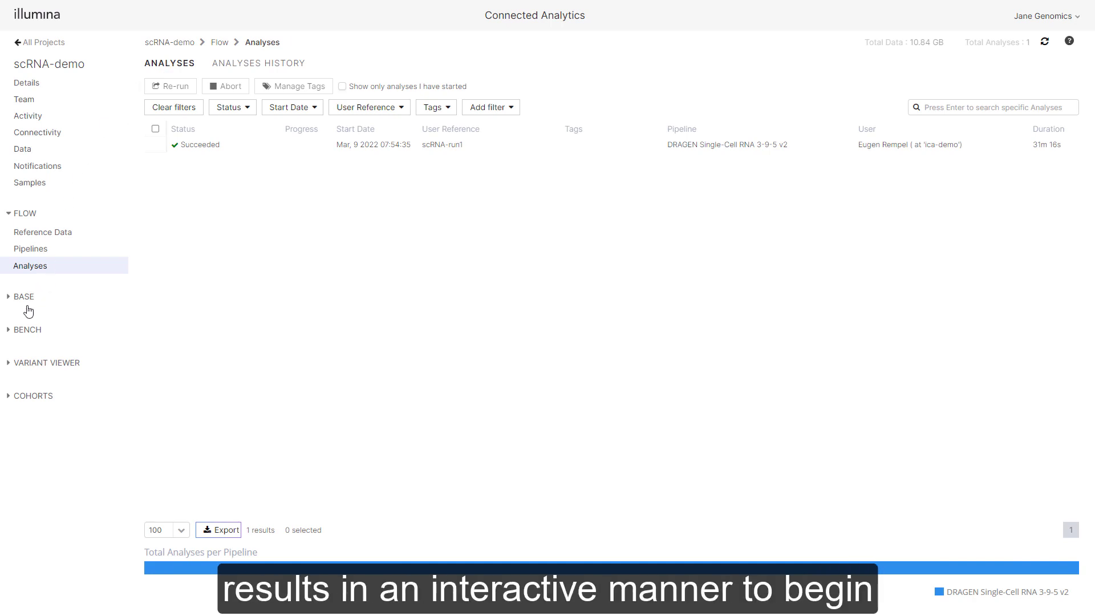
# Open the Testing scRNA Shiny App workspace in Bench
pyautogui.click(20, 335)
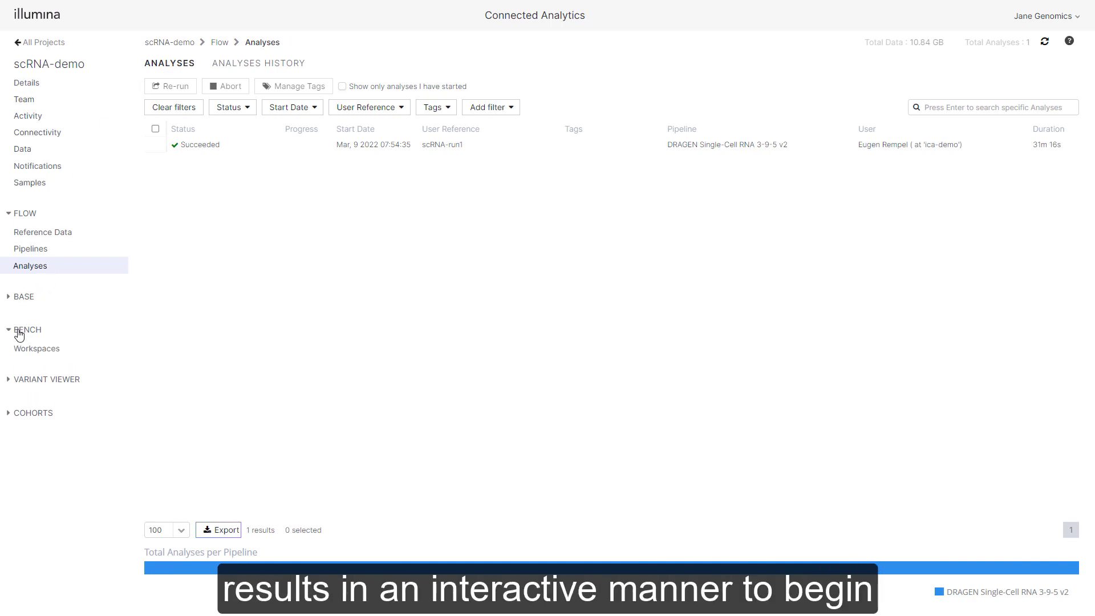
pyautogui.click(37, 349)
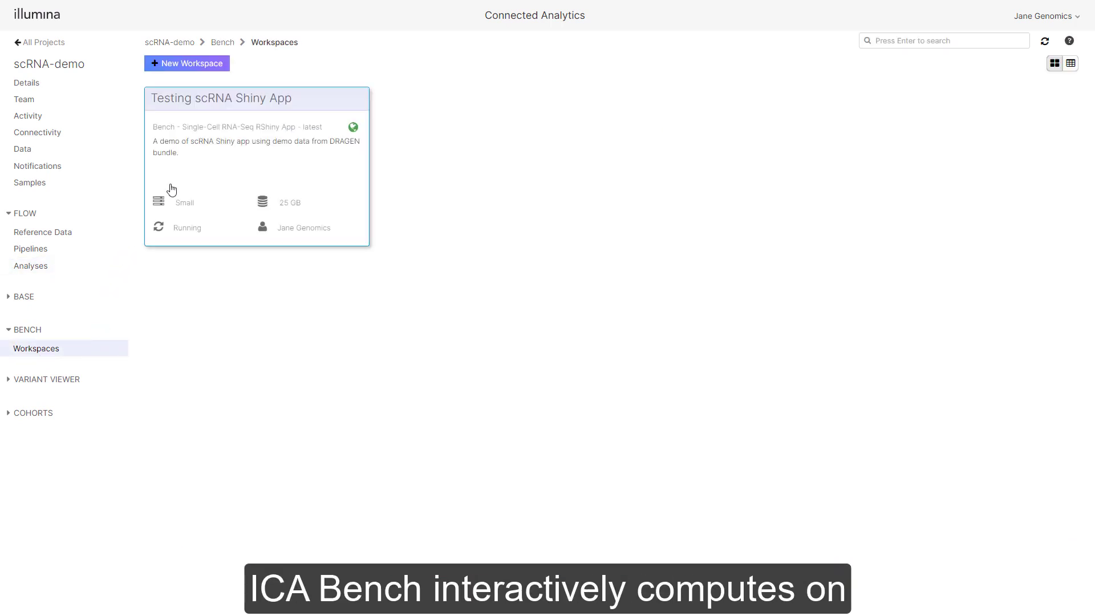
pyautogui.click(234, 103)
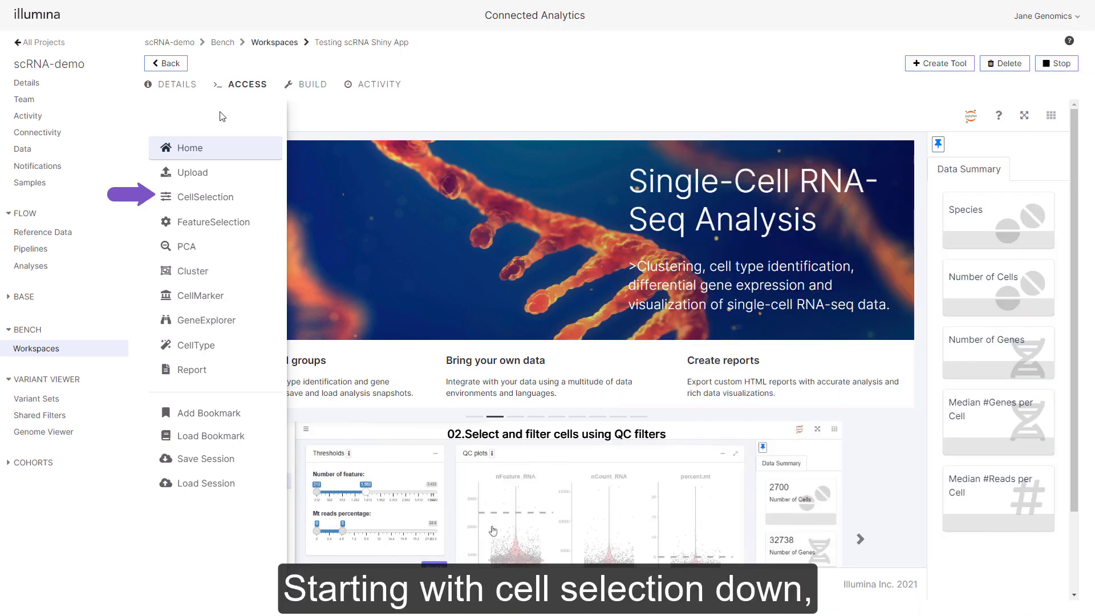
# In CellSelection, lower the upper number-of-feature threshold to 1,562, check the QC plots and apply the cell filter
pyautogui.click(197, 197)
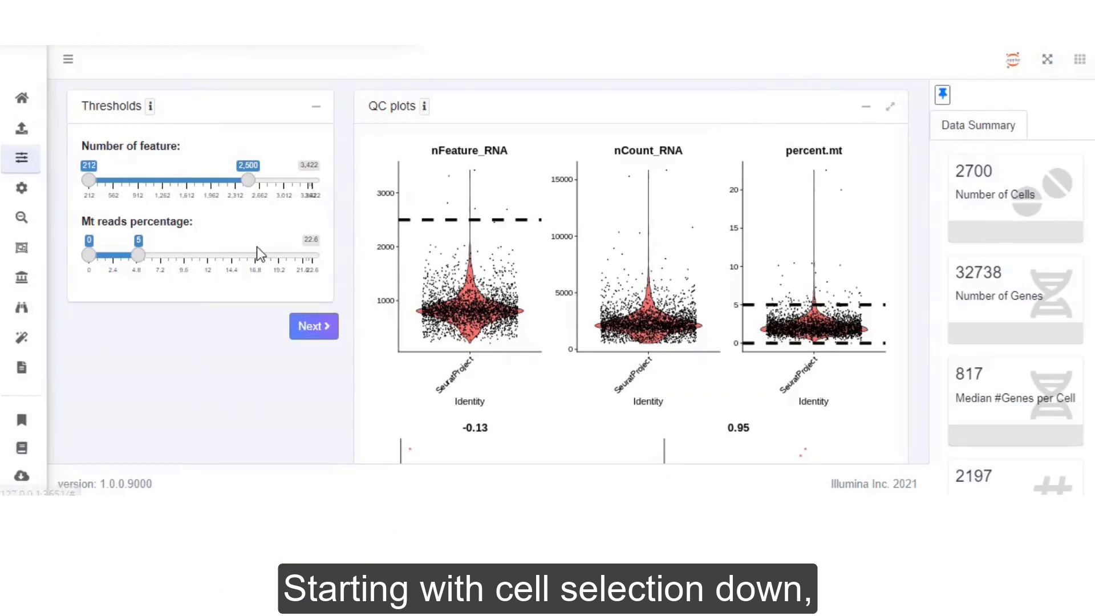
pyautogui.moveTo(249, 181); pyautogui.dragTo(184, 183)
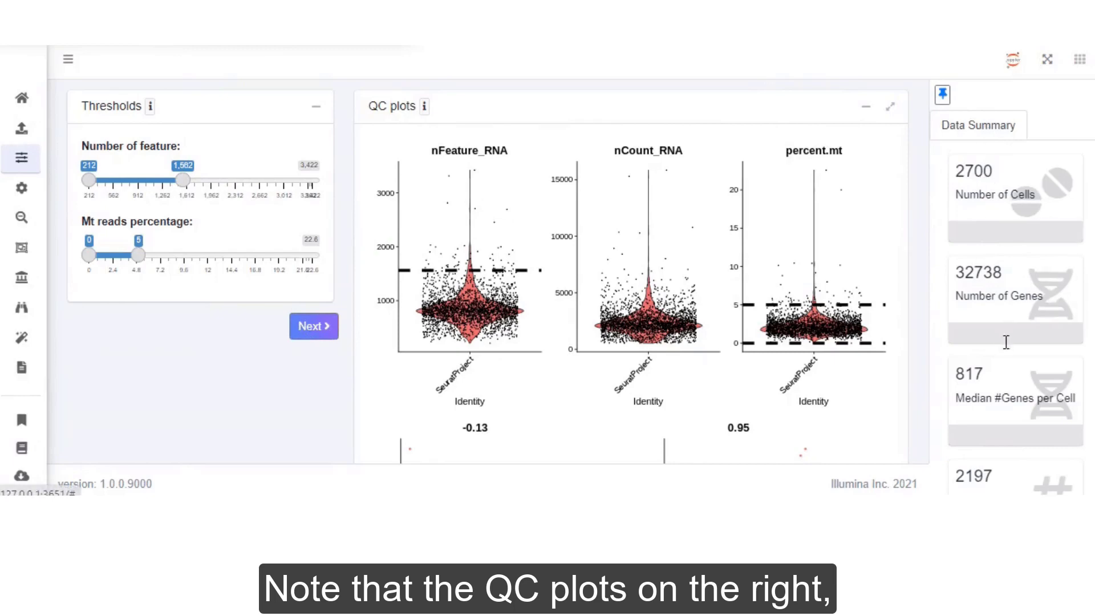
pyautogui.scroll(-1, 489, 273)
pyautogui.scroll(-4, 488, 274)
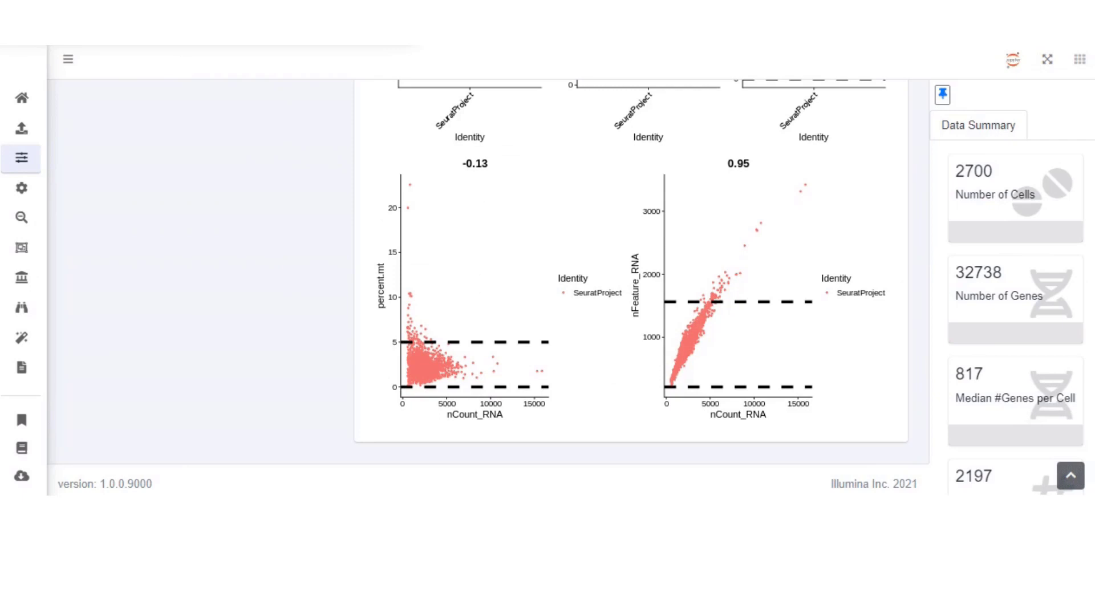
pyautogui.scroll(5, 631, 271)
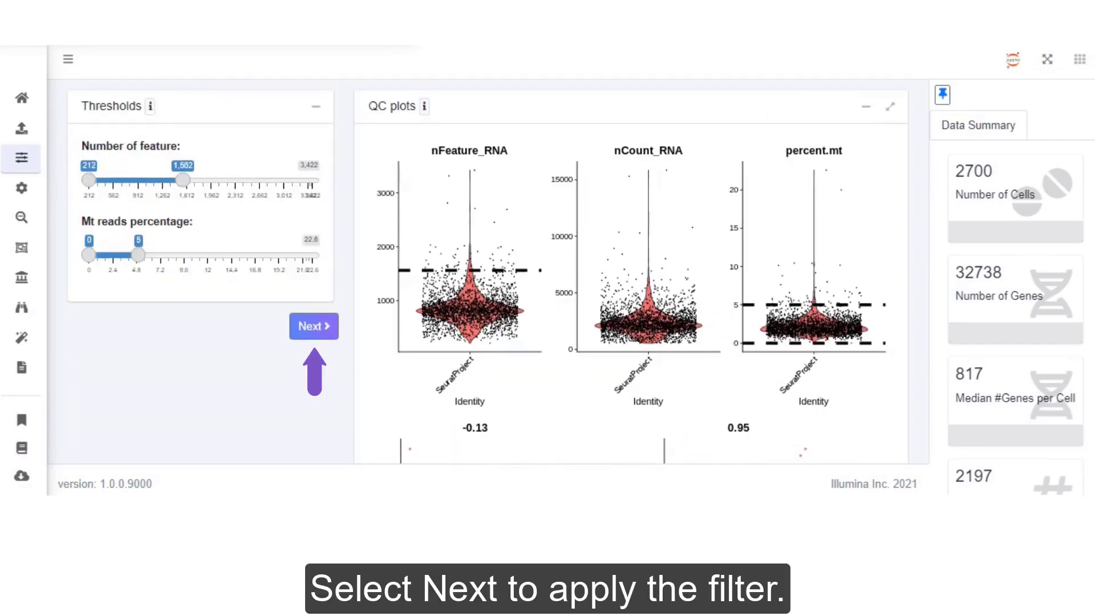
pyautogui.click(314, 326)
# Run feature selection with the mean.var.plot method, 20 bins, a dispersion cutoff from 1 and 20 labels, and proceed to PCA
pyautogui.moveTo(36, 183)
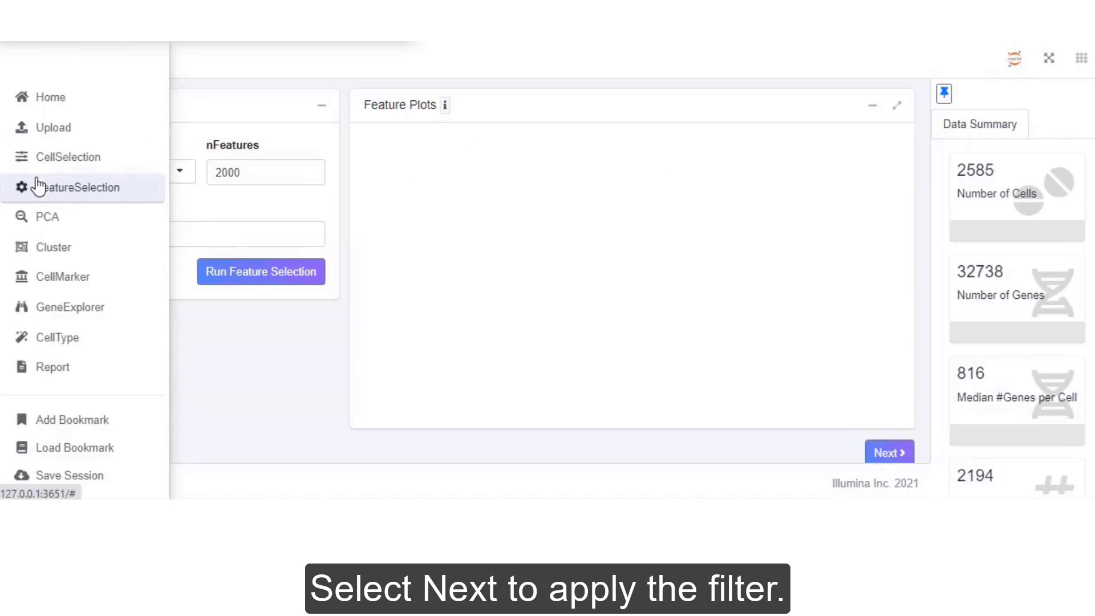
pyautogui.click(178, 172)
pyautogui.click(148, 201)
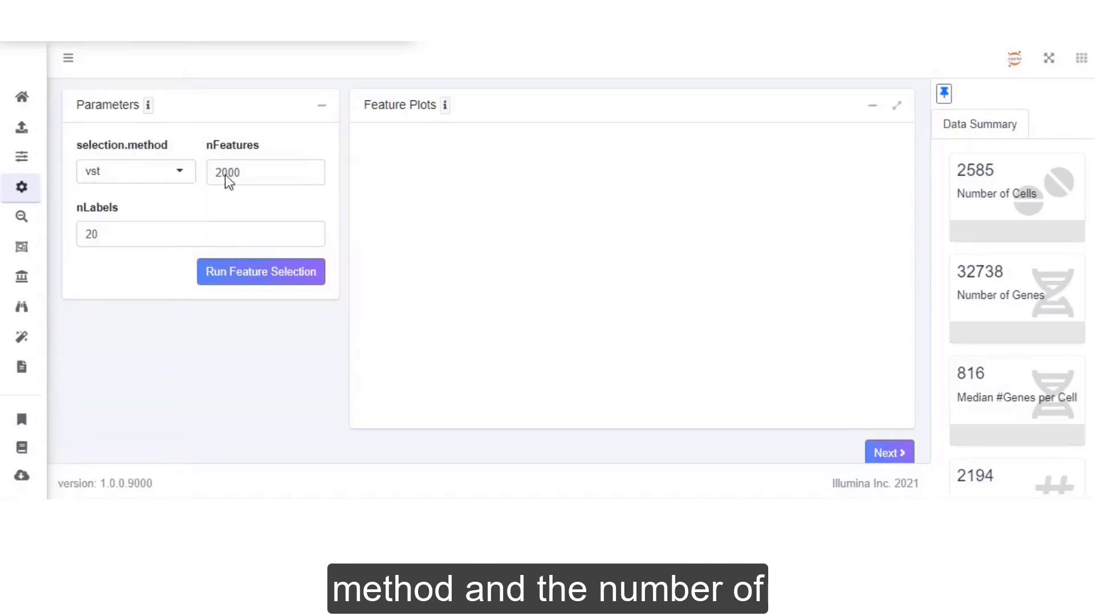
pyautogui.click(116, 176)
pyautogui.click(106, 220)
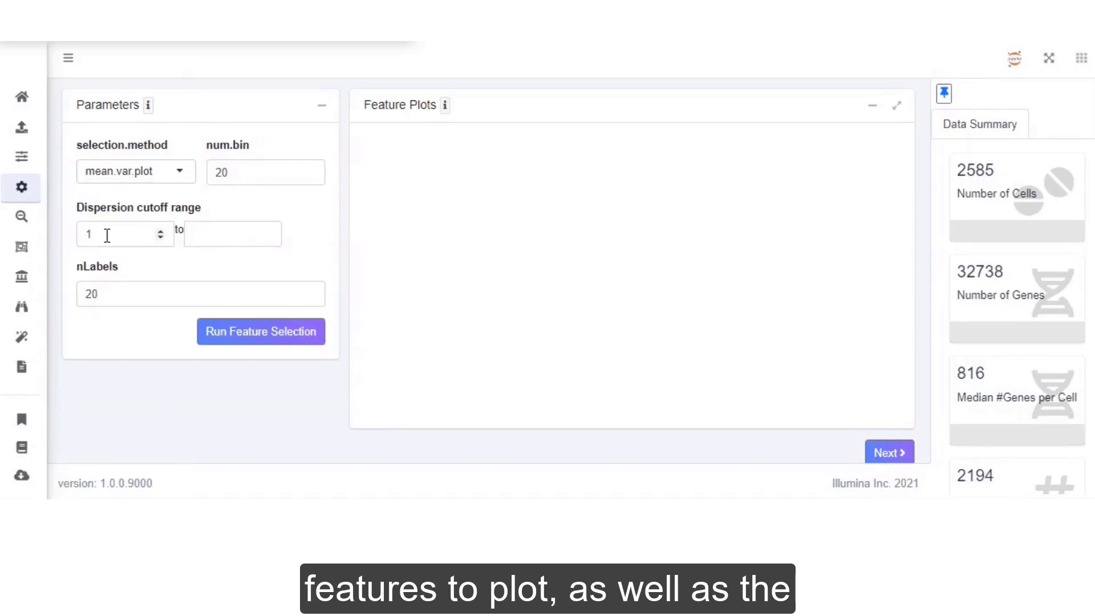
pyautogui.click(269, 337)
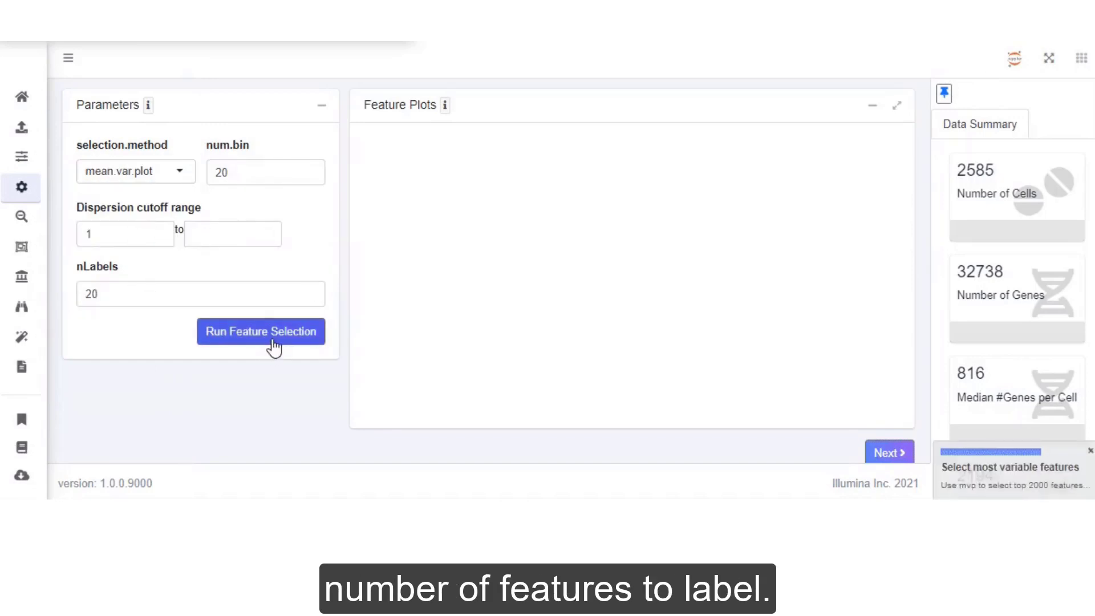
pyautogui.click(883, 453)
pyautogui.click(45, 227)
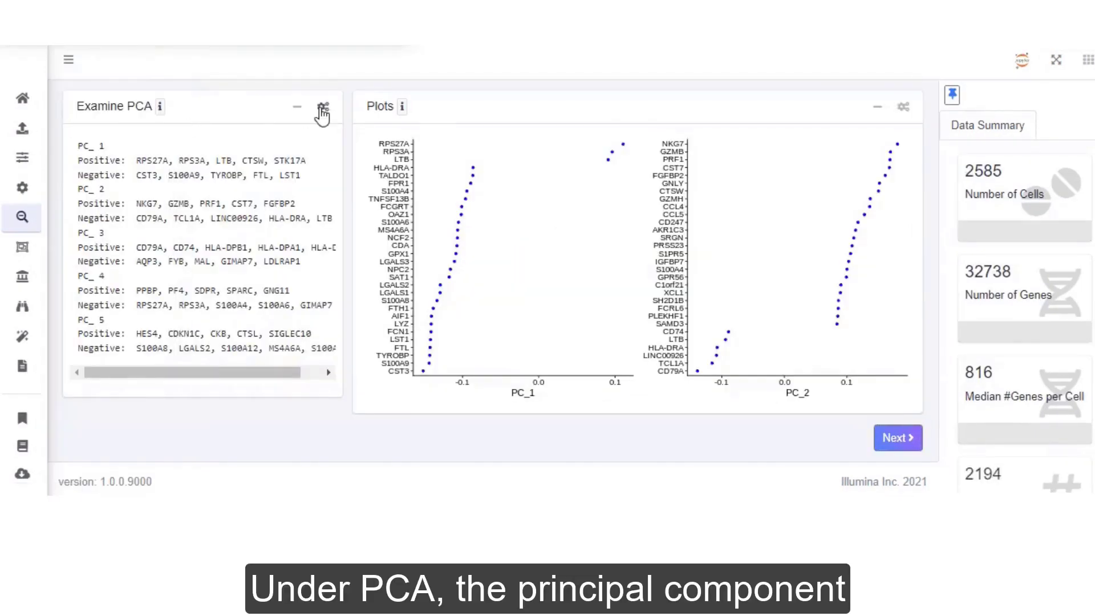
# Try a smaller upper limit for the Examine PCA component range and restore it to 5
pyautogui.click(322, 109)
pyautogui.click(330, 169)
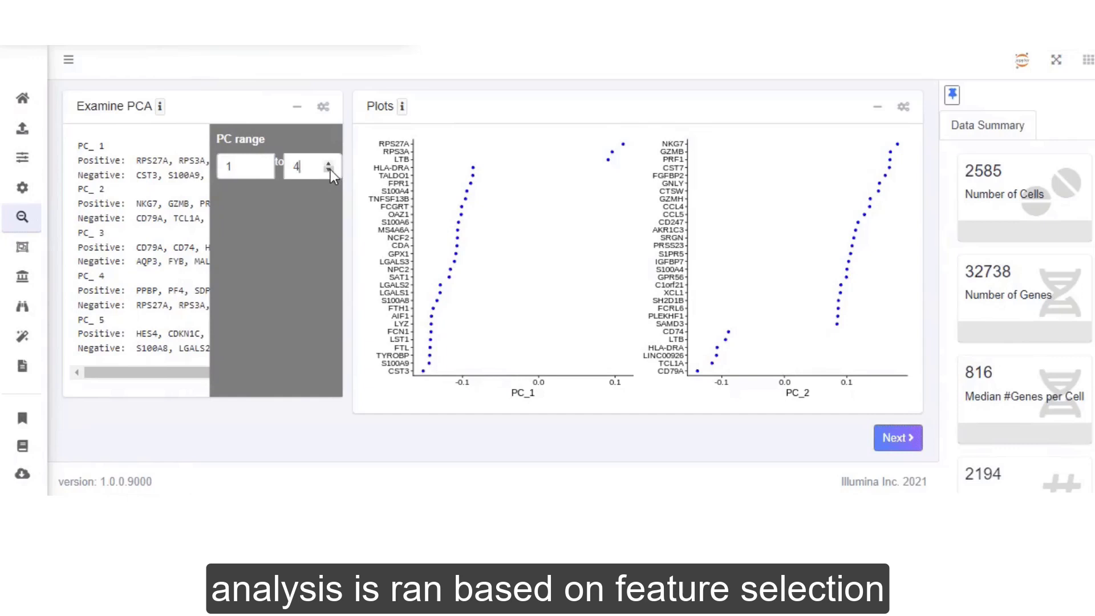
pyautogui.click(330, 169)
pyautogui.click(329, 163)
pyautogui.click(330, 163)
pyautogui.click(323, 107)
# Change the PCA plot type to dimPlot and finally to dimHeatmap
pyautogui.click(899, 111)
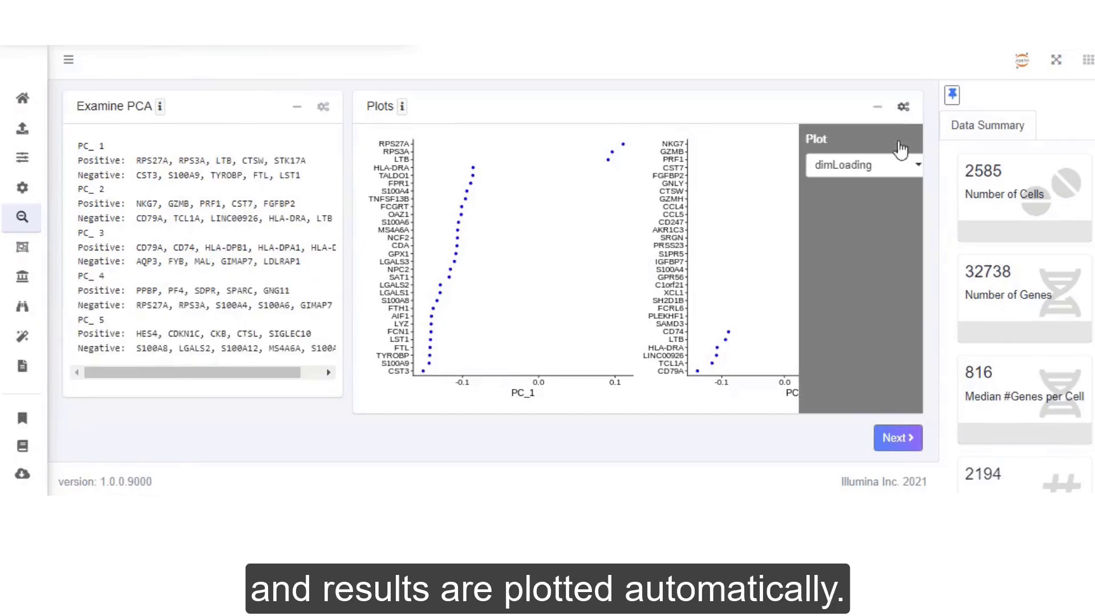
pyautogui.click(890, 166)
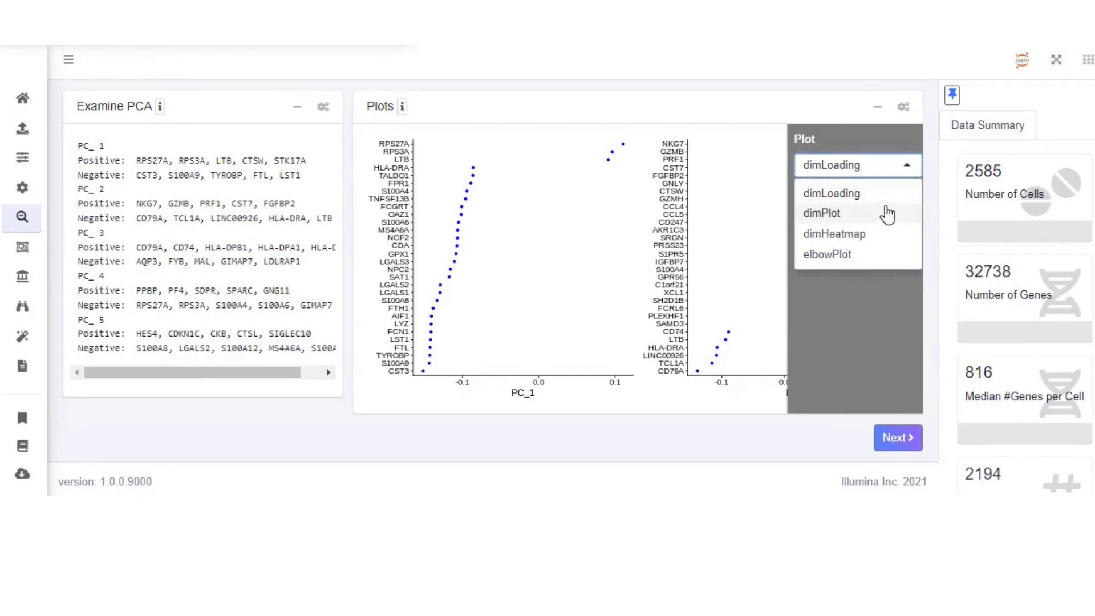
pyautogui.click(887, 214)
pyautogui.click(900, 164)
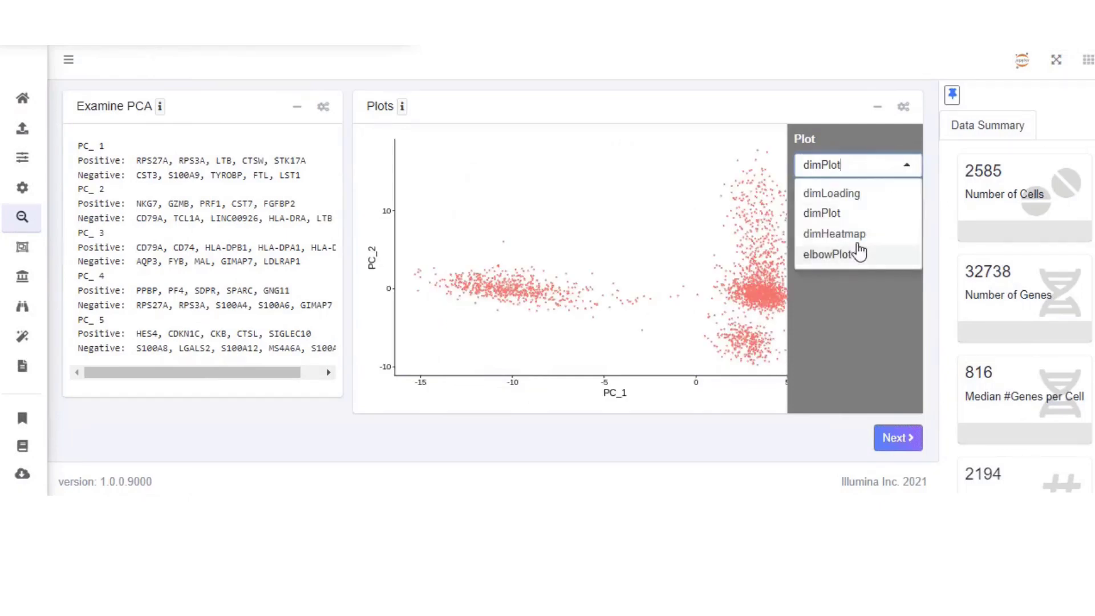
pyautogui.click(857, 234)
# Run clustering with UMAP projection, the Original Louvain algorithm, PC range 1 to 10 and resolution 0.5
pyautogui.click(20, 249)
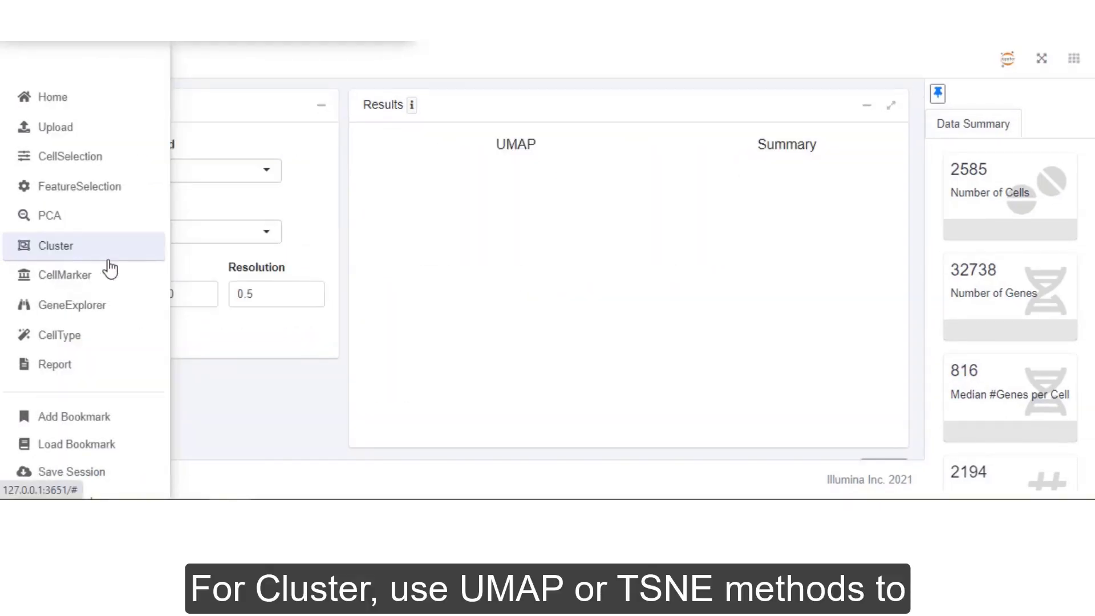
pyautogui.click(258, 173)
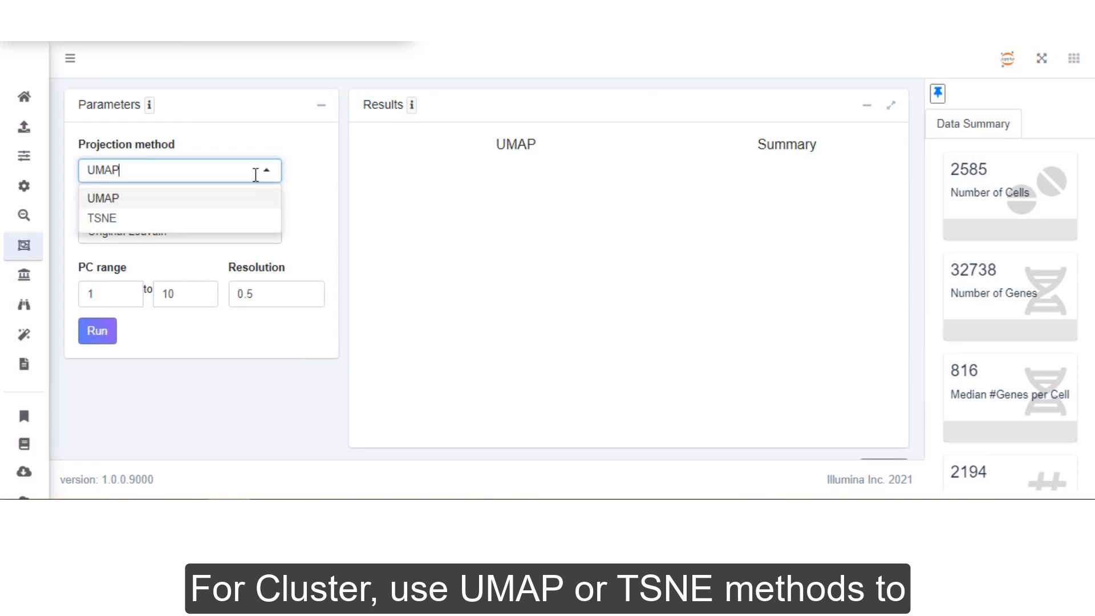
pyautogui.click(148, 200)
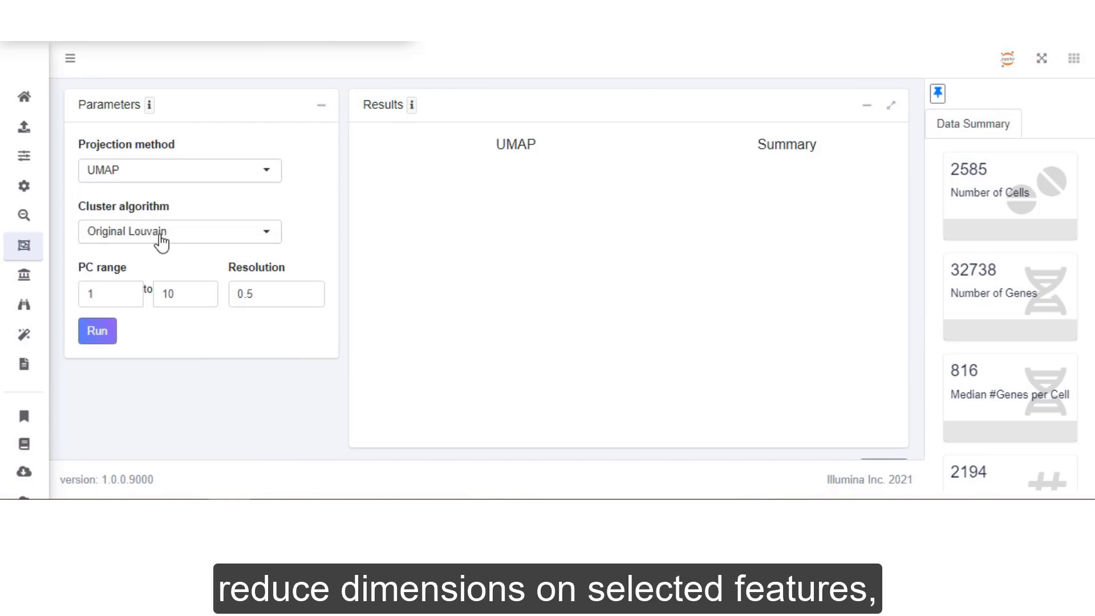
pyautogui.click(161, 243)
pyautogui.click(166, 255)
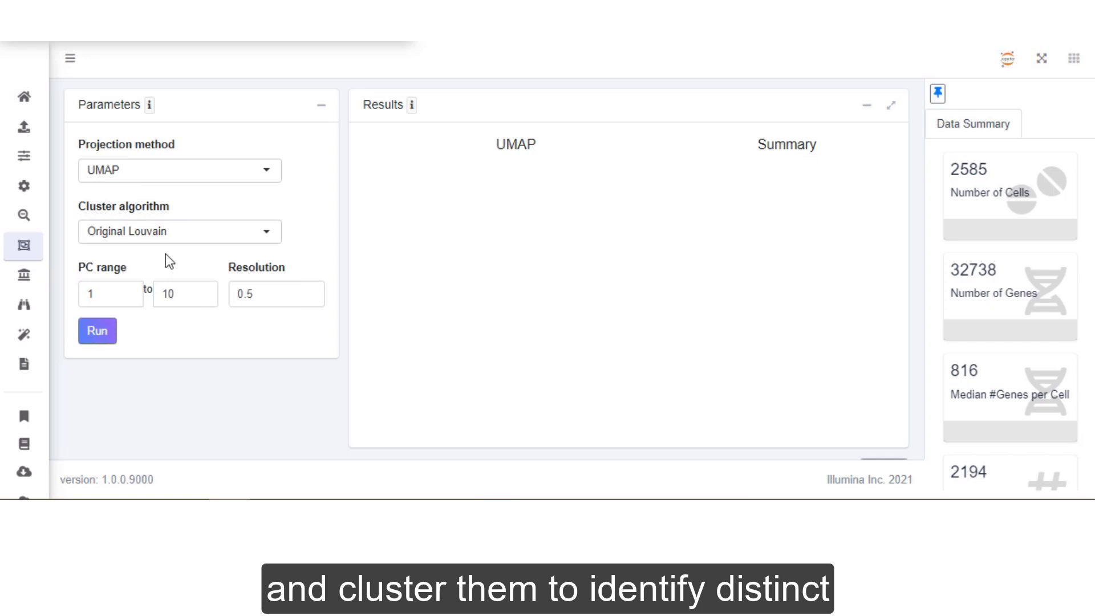
pyautogui.press('Tab')
pyautogui.press('Tab')
pyautogui.click(96, 337)
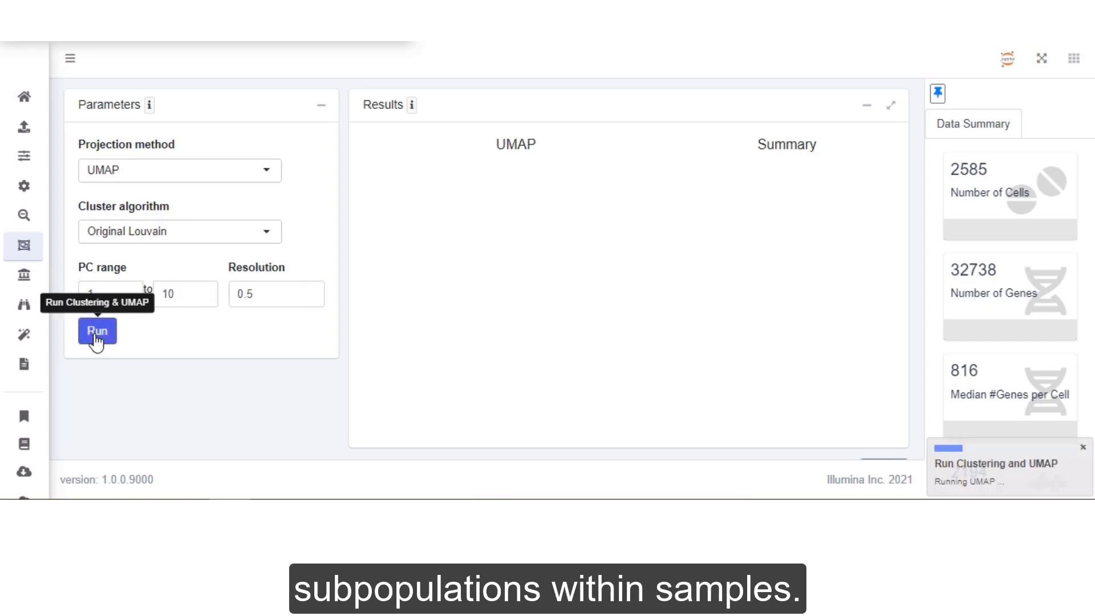
# In CellMarker, set up a customized comparison with query cluster 1 against cluster 2
pyautogui.click(34, 276)
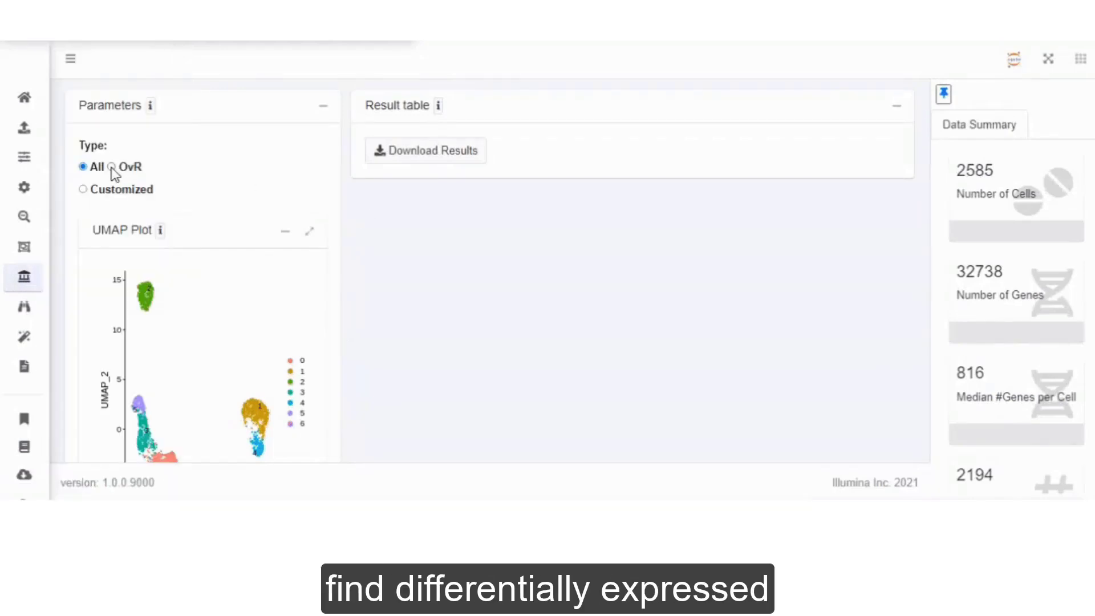
pyautogui.click(84, 190)
pyautogui.click(214, 189)
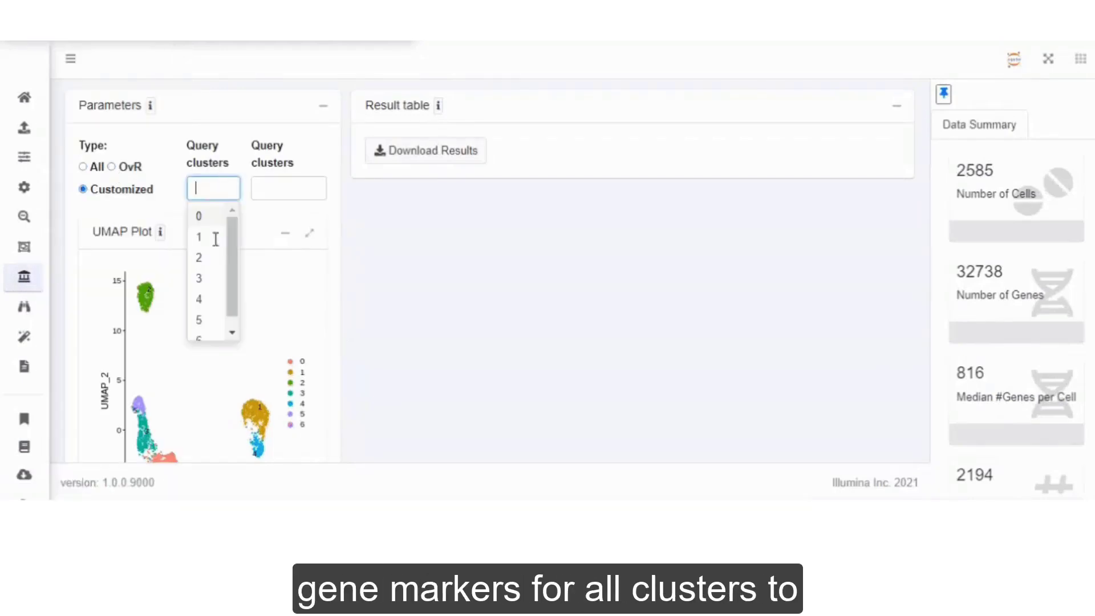
pyautogui.click(216, 238)
pyautogui.click(316, 184)
pyautogui.click(280, 258)
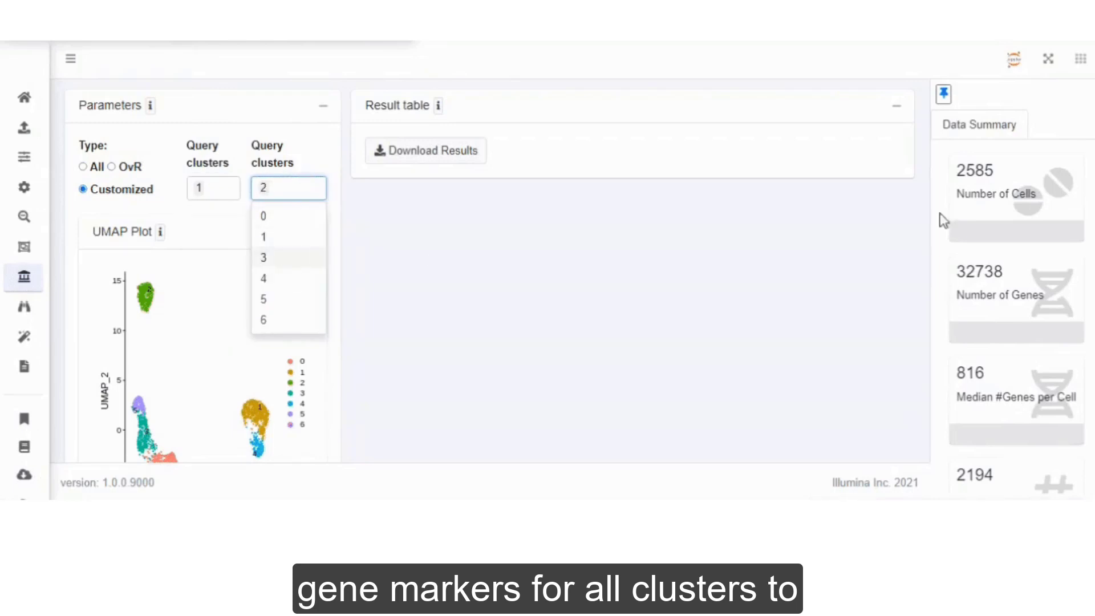
# Run the cluster marker search for the customized comparison of cluster 1 against cluster 2
pyautogui.click(944, 220)
pyautogui.scroll(-4, 685, 286)
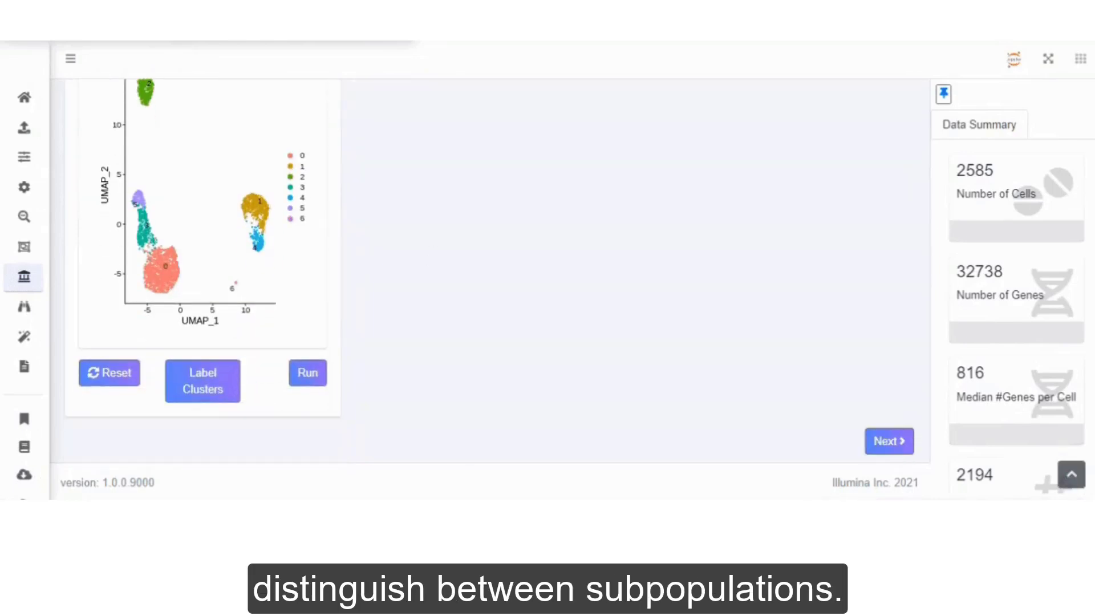
pyautogui.click(305, 381)
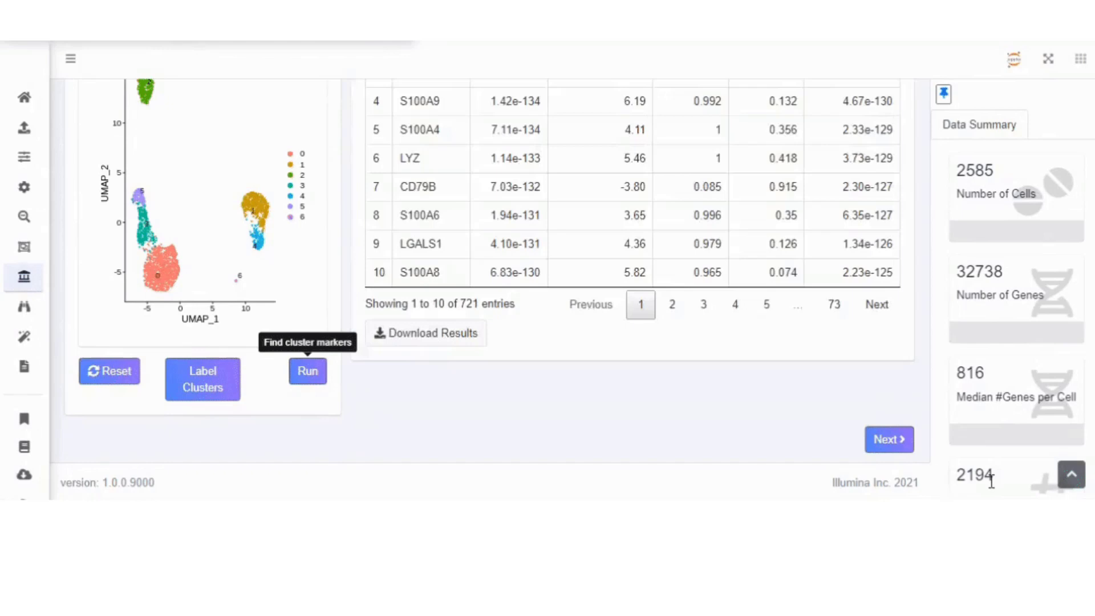
# Show the expression of CST3 and S100A4 on the UMAP plot from the marker result table
pyautogui.scroll(3, 305, 377)
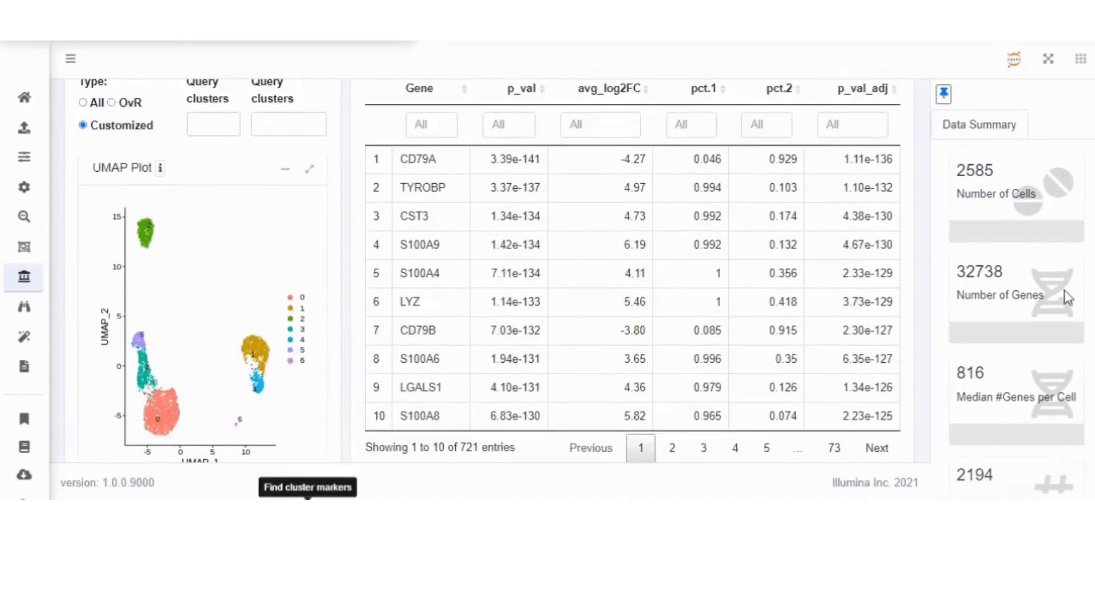
pyautogui.doubleClick(402, 216)
pyautogui.doubleClick(415, 274)
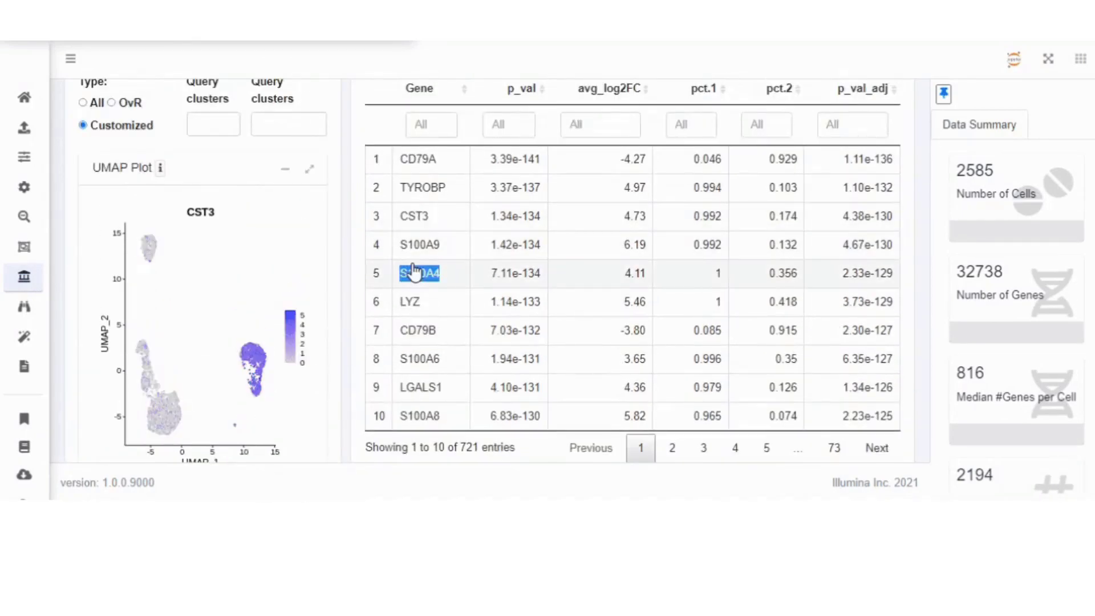
# Label cluster 0 as Cluster1, save the cluster labels and reset the UMAP plot
pyautogui.scroll(-2, 416, 274)
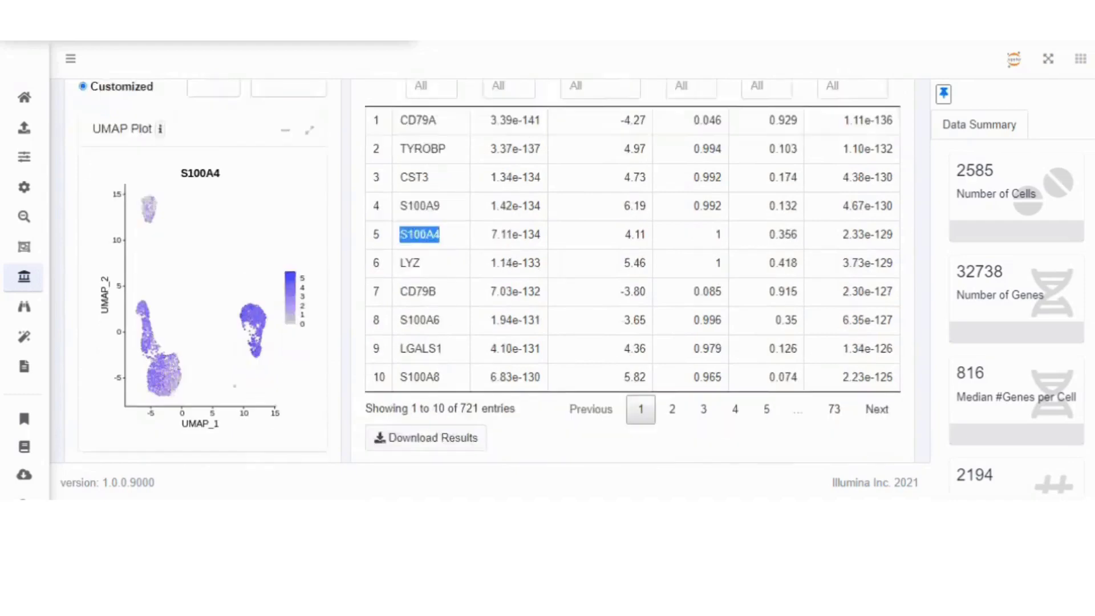
pyautogui.click(205, 409)
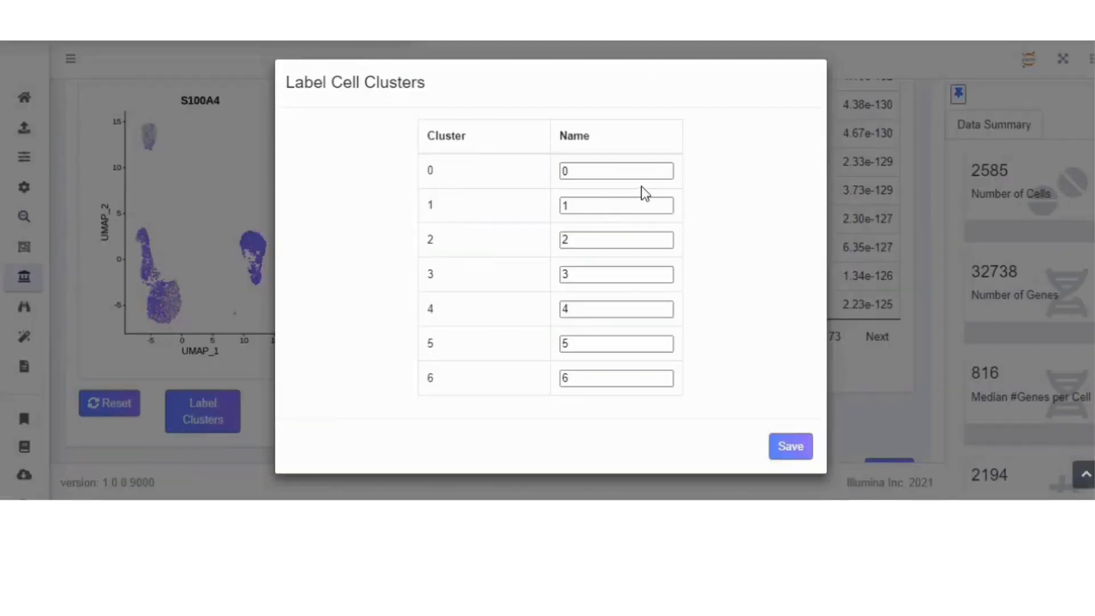
pyautogui.click(630, 172)
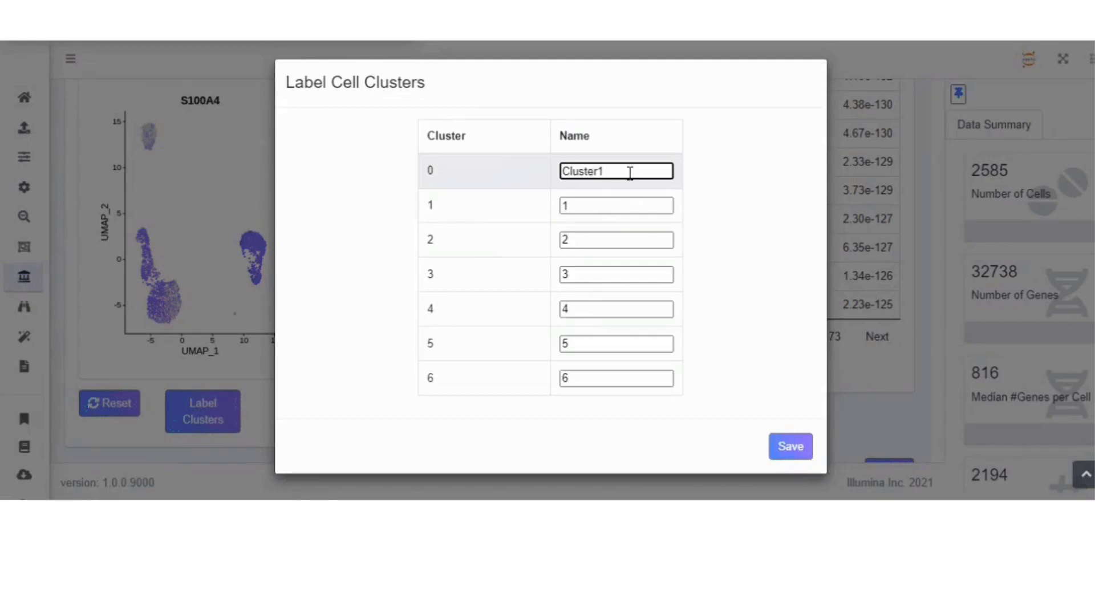
pyautogui.click(789, 446)
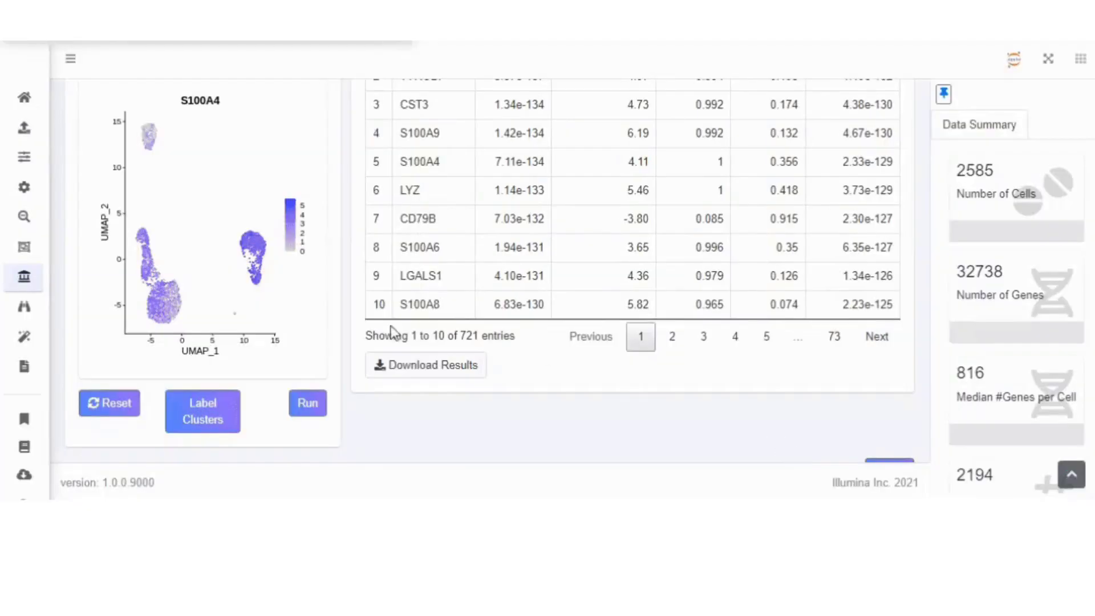
pyautogui.scroll(2, 913, 282)
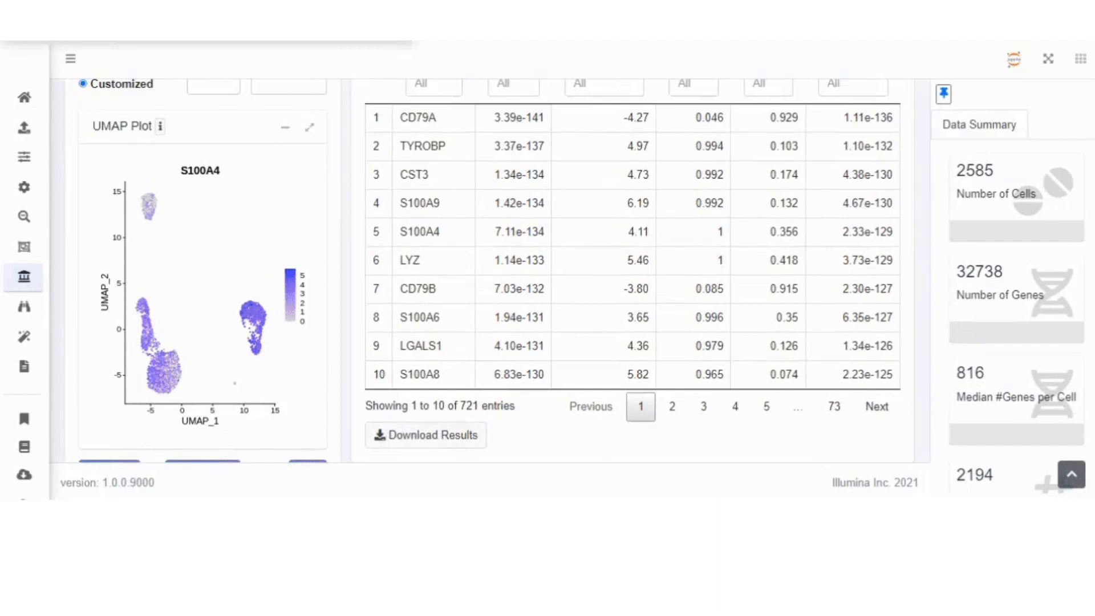
pyautogui.click(111, 435)
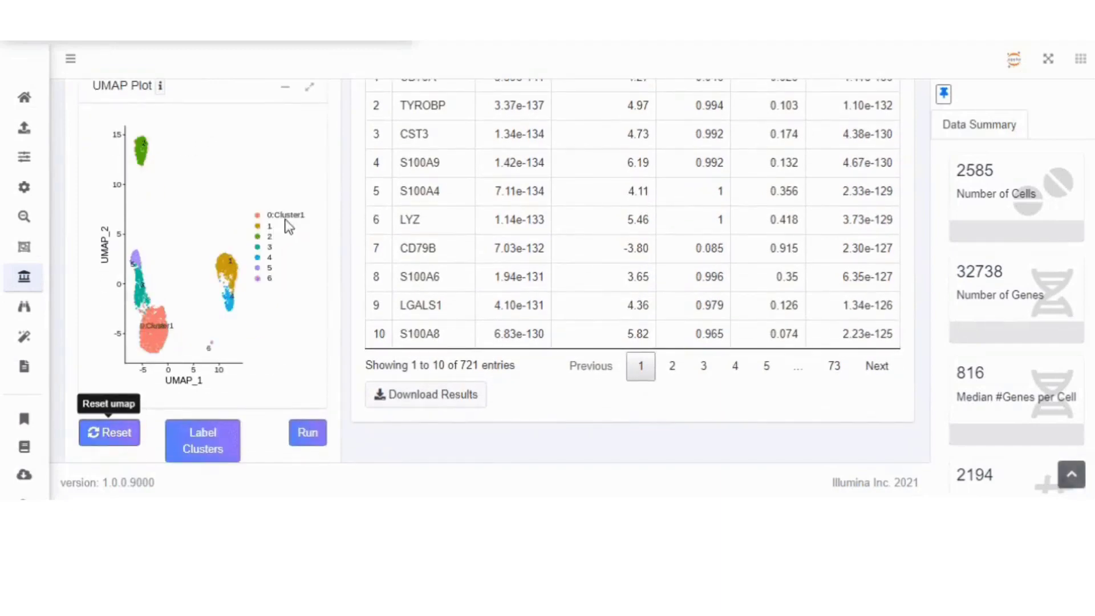
# In GeneExplorer, plot the expression of genes MIR1302-10, AL627309.1 and AP006222.2
pyautogui.click(34, 307)
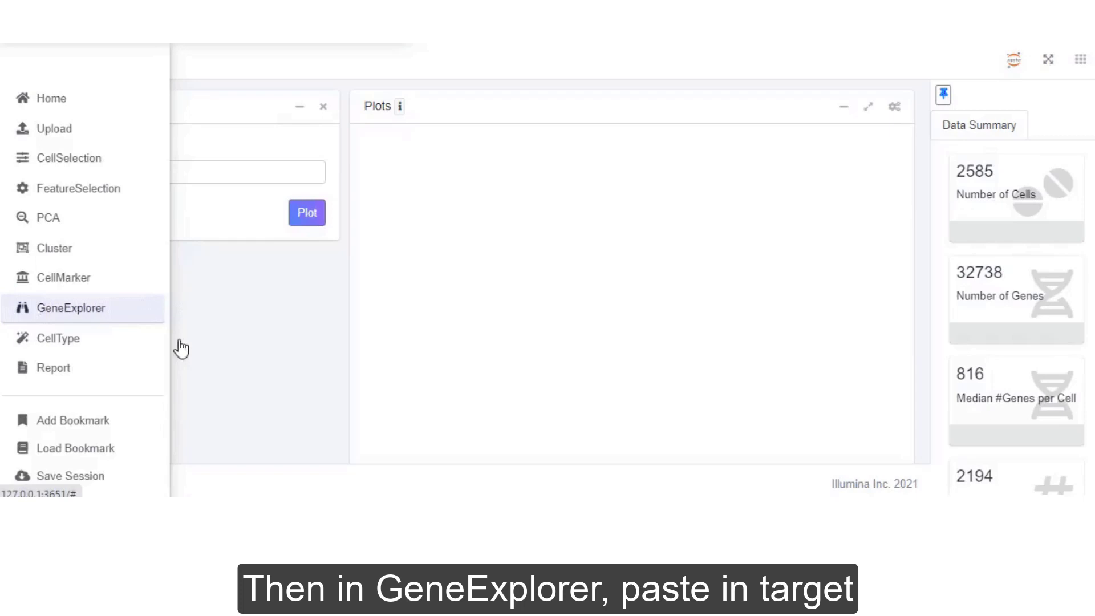
pyautogui.click(201, 171)
pyautogui.click(189, 200)
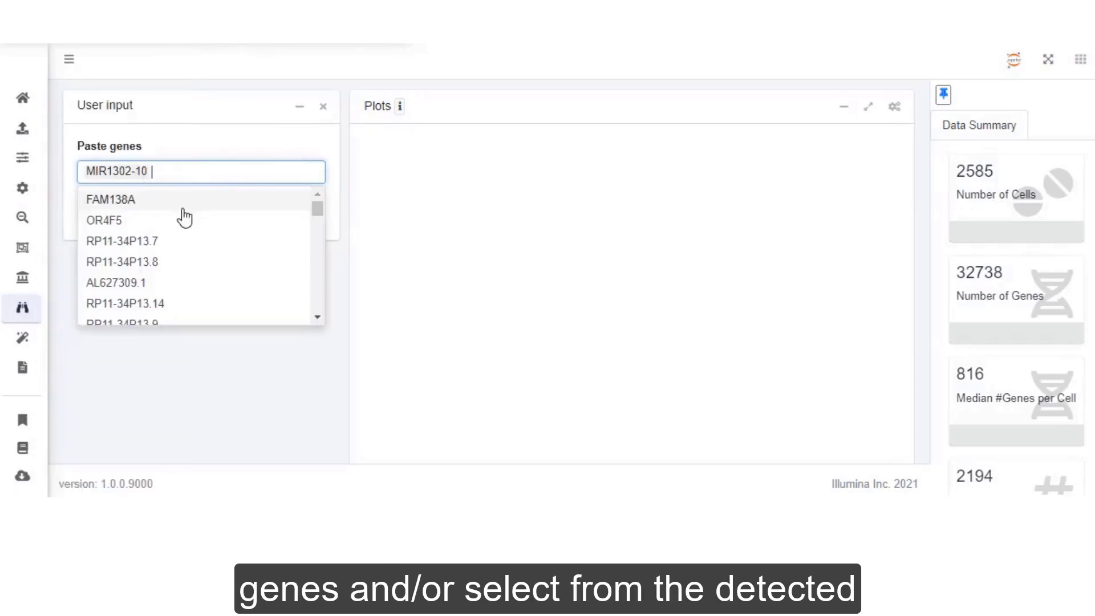
pyautogui.click(160, 288)
pyautogui.click(147, 320)
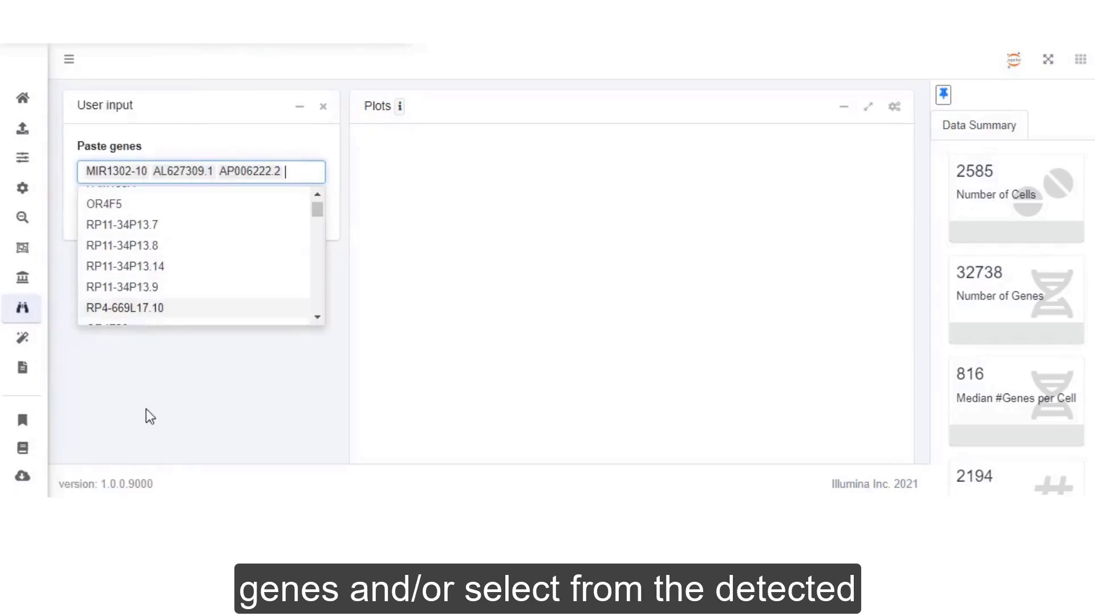
pyautogui.click(146, 408)
pyautogui.click(307, 213)
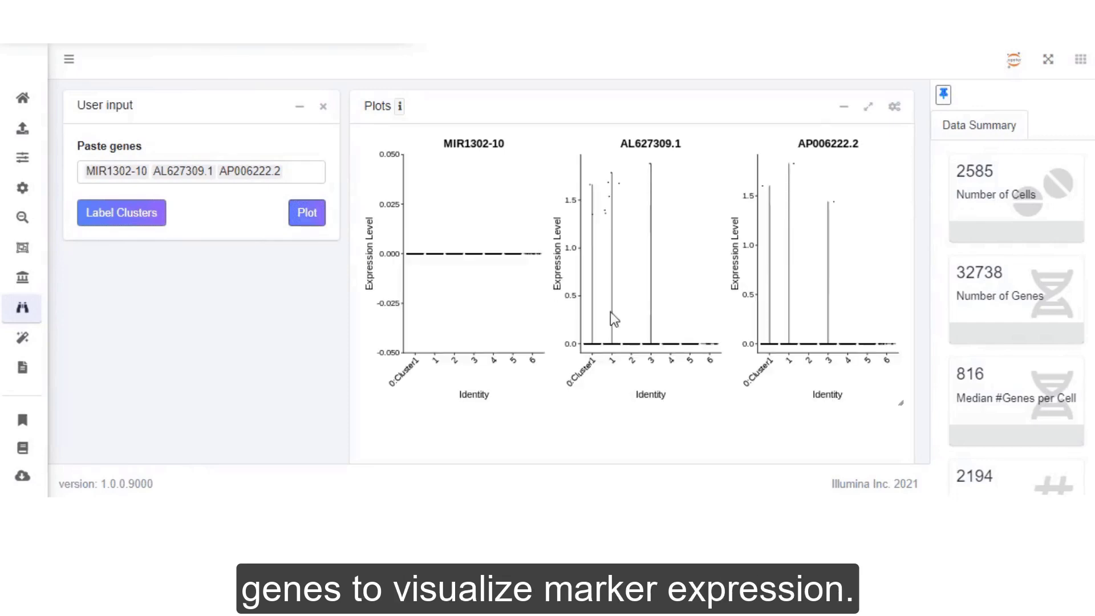
# Display the selected genes' expression as a dotplot and as a ridgeplot
pyautogui.click(895, 107)
pyautogui.click(850, 166)
pyautogui.click(847, 211)
pyautogui.click(855, 173)
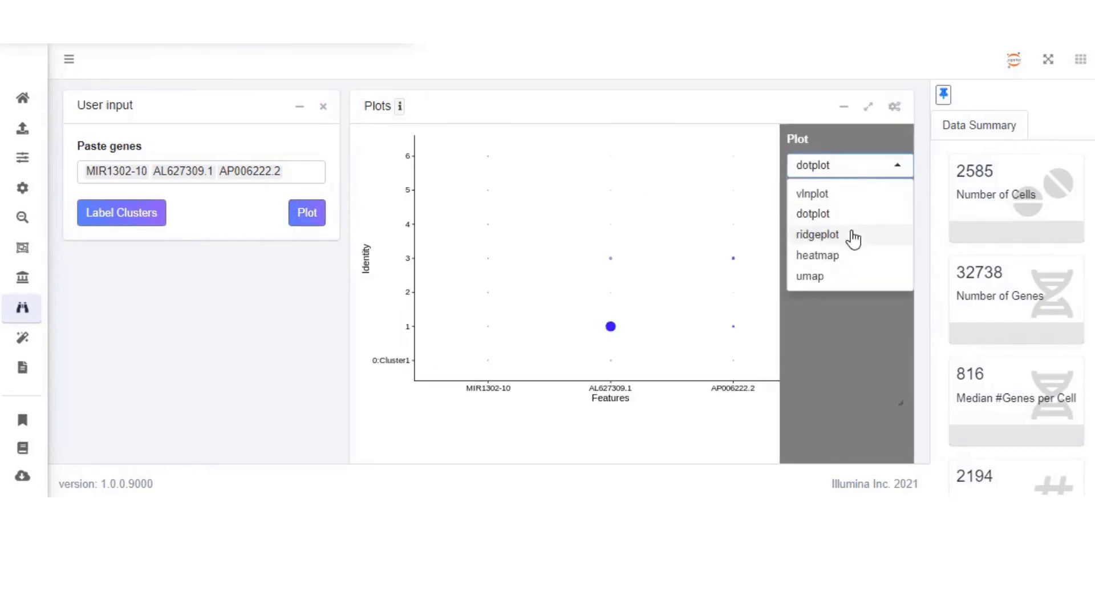
pyautogui.click(853, 182)
pyautogui.click(895, 109)
# Change the gene expression plot type to heatmap and finally to umap
pyautogui.click(895, 107)
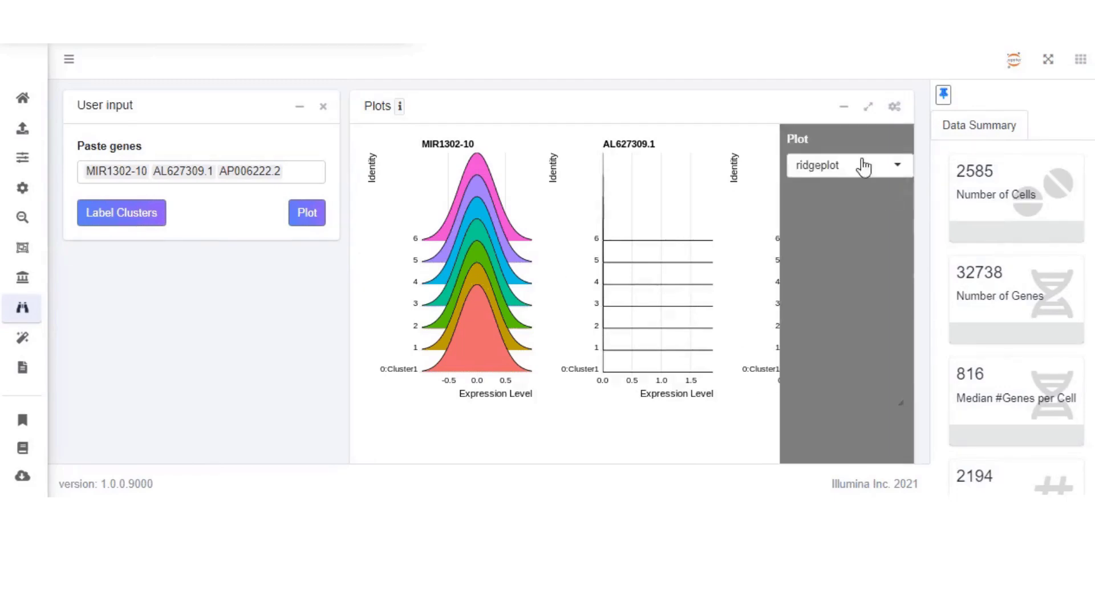
pyautogui.click(860, 166)
pyautogui.click(859, 257)
pyautogui.click(896, 108)
pyautogui.click(895, 107)
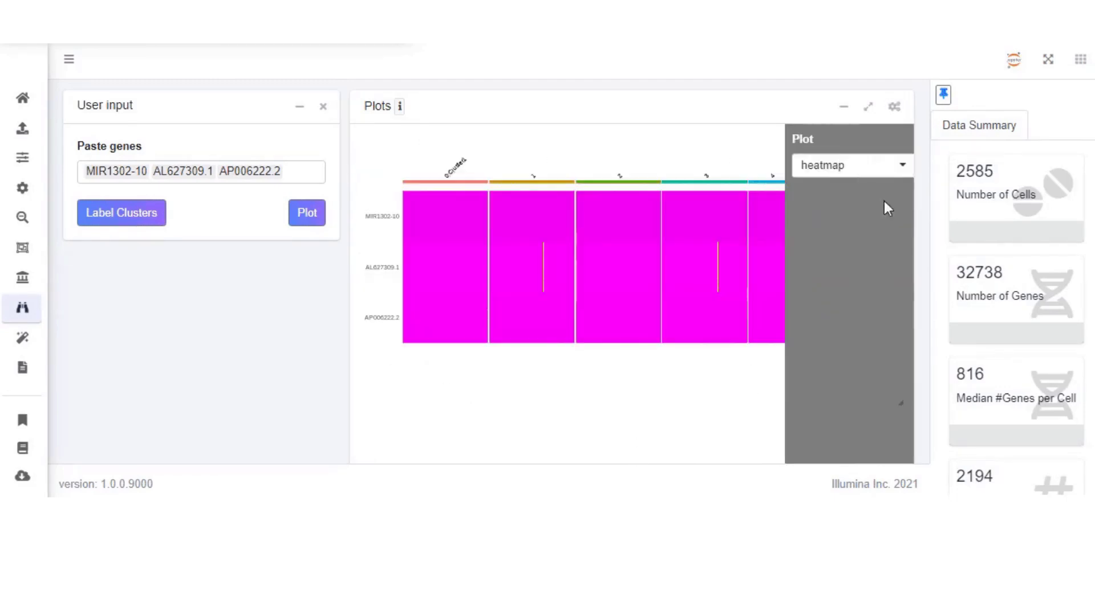
pyautogui.click(850, 166)
pyautogui.click(851, 276)
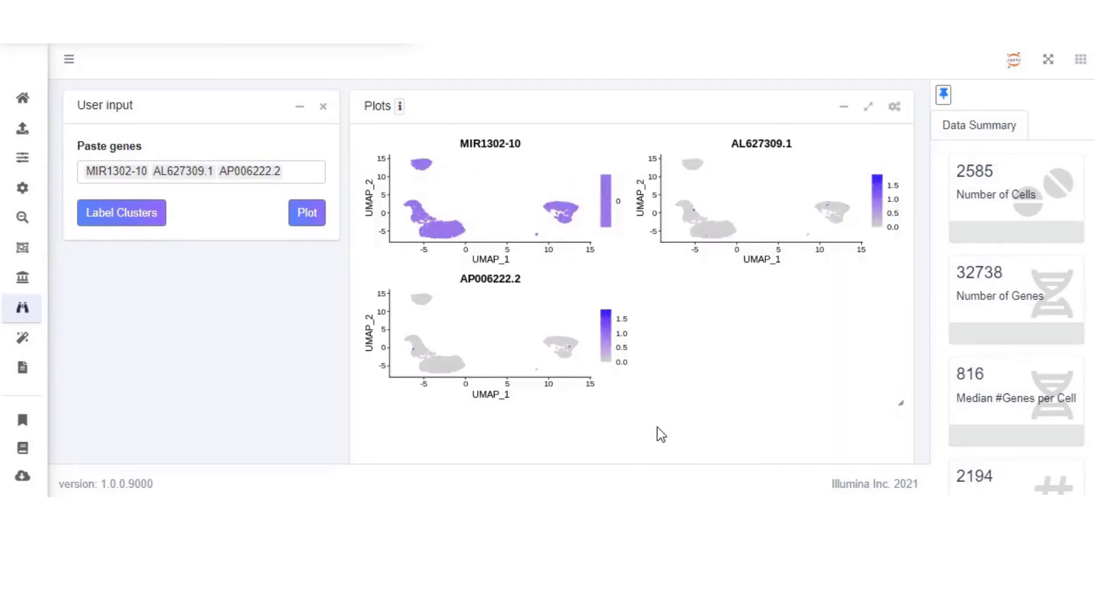
# In CellType, run the cell type hint for query clusters 0:Cluster1, 1 and 3
pyautogui.click(37, 340)
pyautogui.moveTo(40, 342)
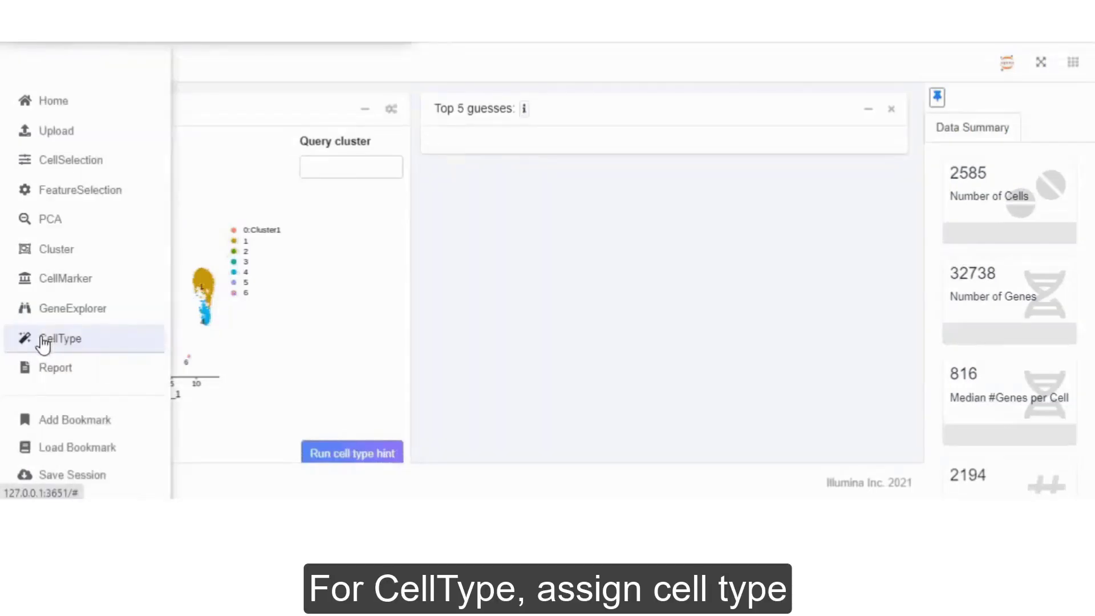
pyautogui.click(354, 166)
pyautogui.click(346, 197)
pyautogui.click(346, 197)
pyautogui.click(346, 216)
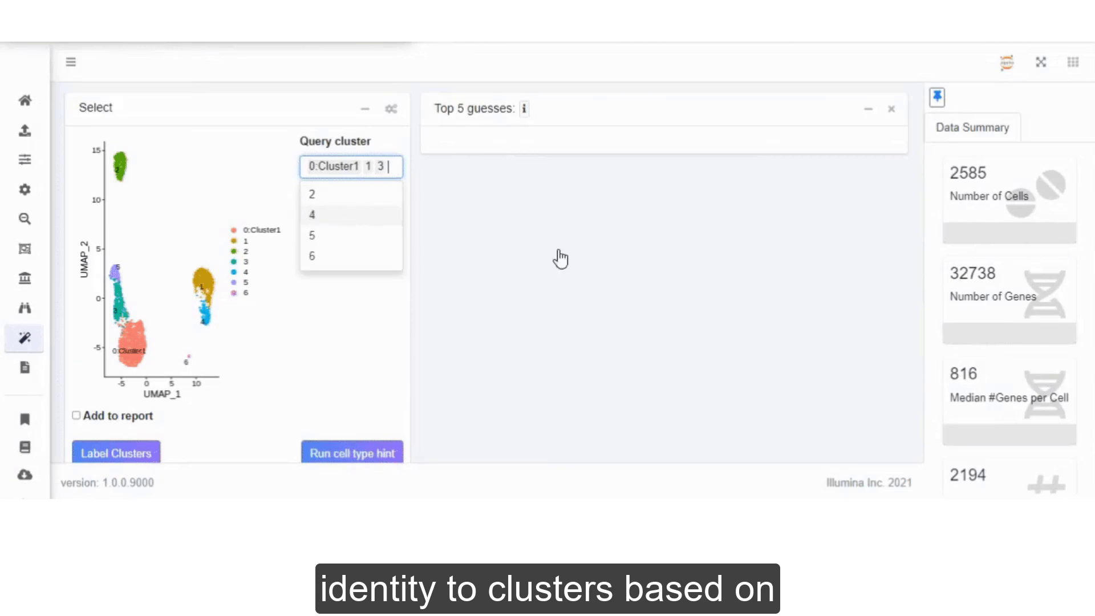
pyautogui.click(344, 454)
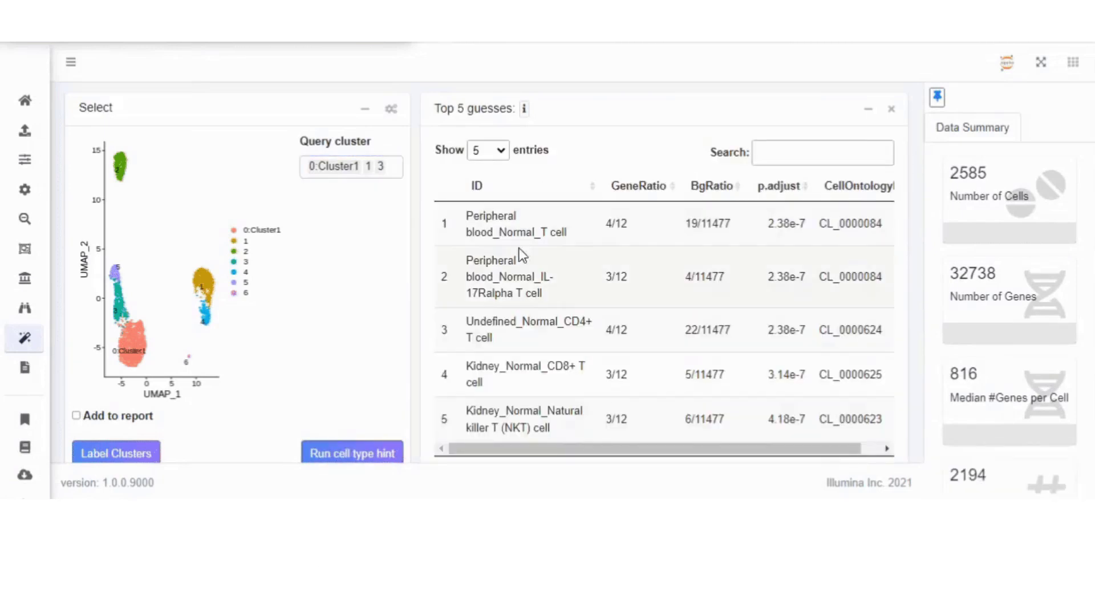
# Open and examine the Celltype Ontology graph for the Peripheral blood_Normal_IL-17Ralpha T cell guess
pyautogui.click(528, 282)
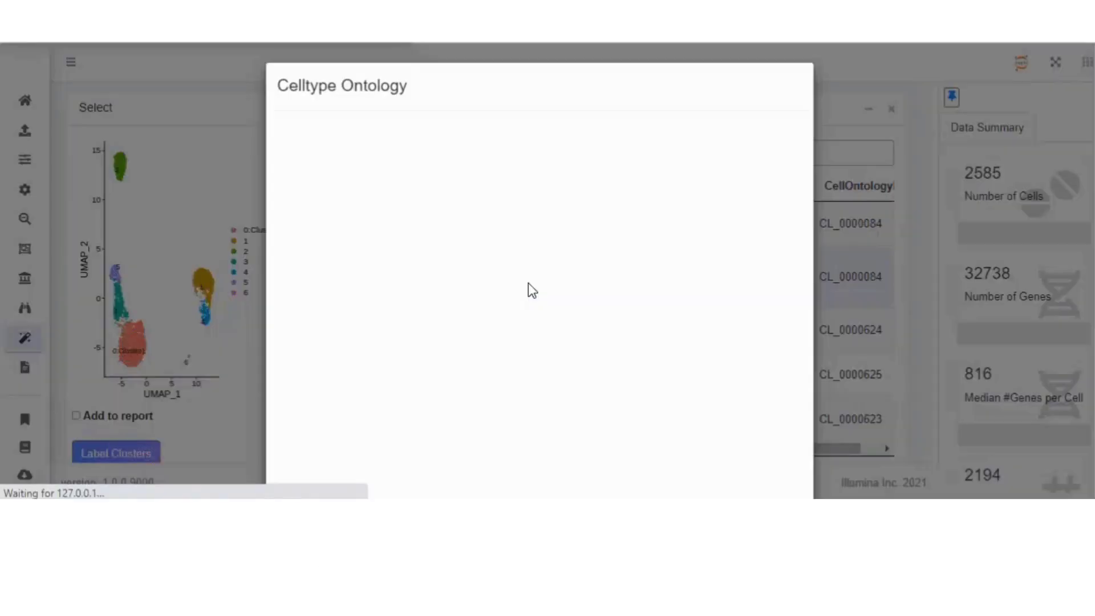
pyautogui.scroll(-2, 540, 270)
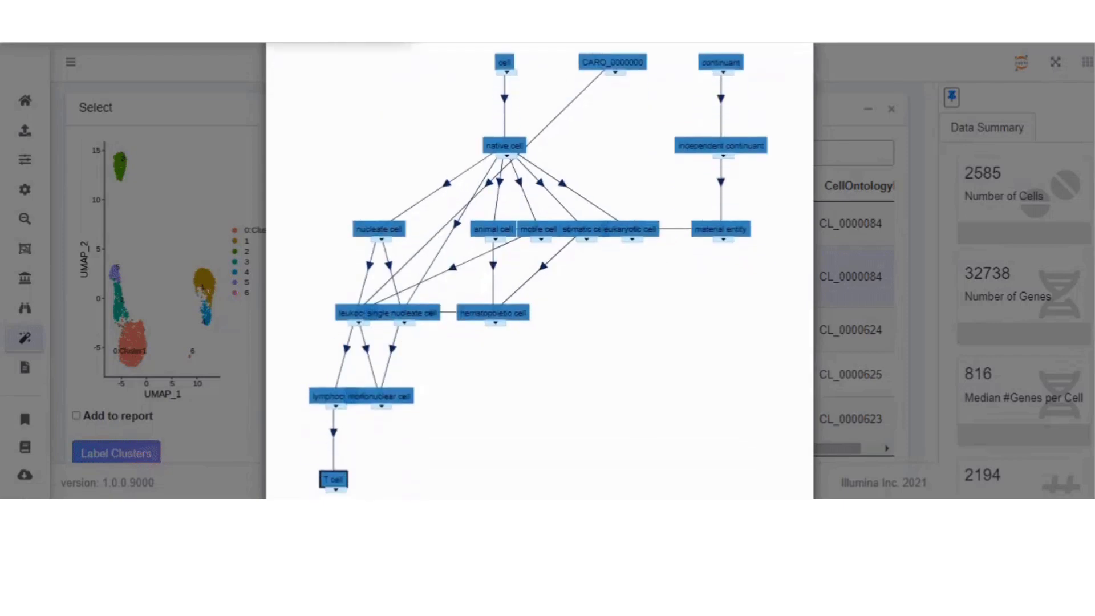
pyautogui.scroll(2, 540, 271)
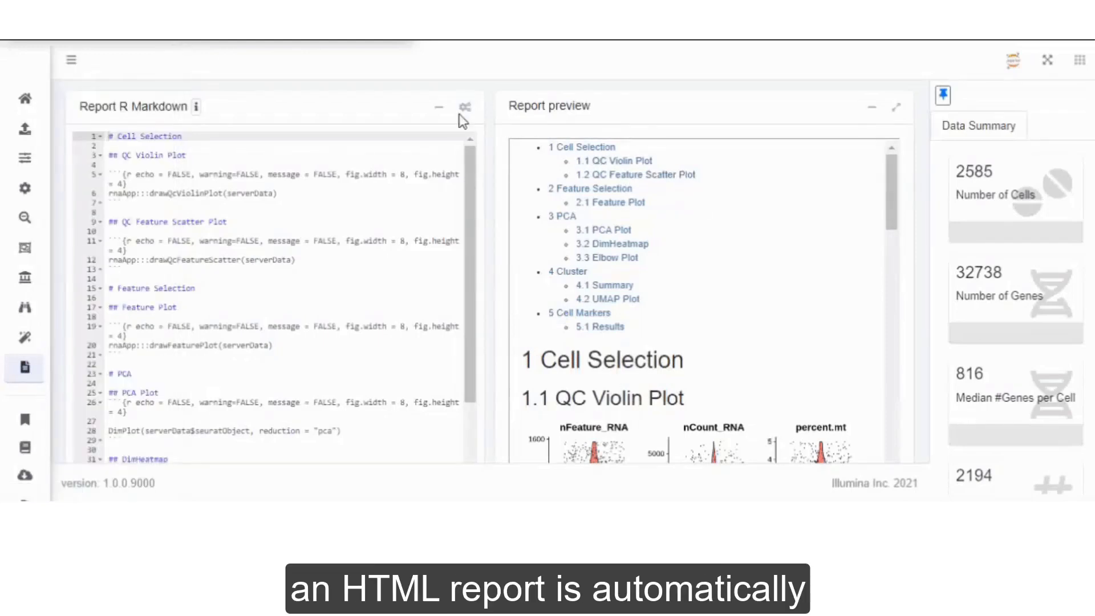
# Set the report title to Scrna and the author to Illumina, and update the report preview
pyautogui.click(465, 113)
pyautogui.click(432, 170)
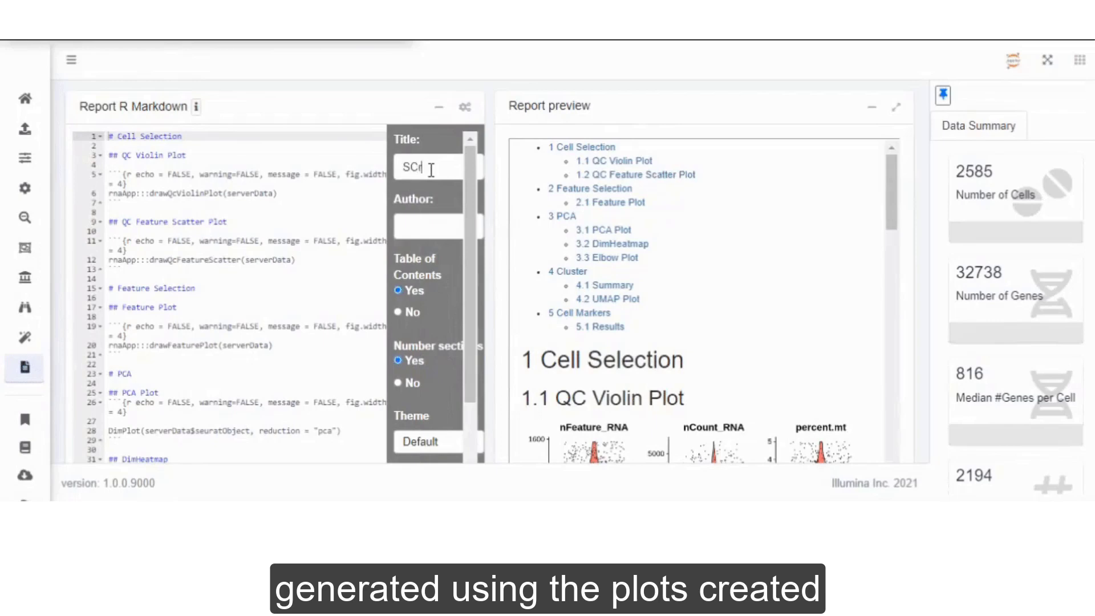
pyautogui.press('BackSpace')
pyautogui.press('BackSpace')
pyautogui.press('BackSpace')
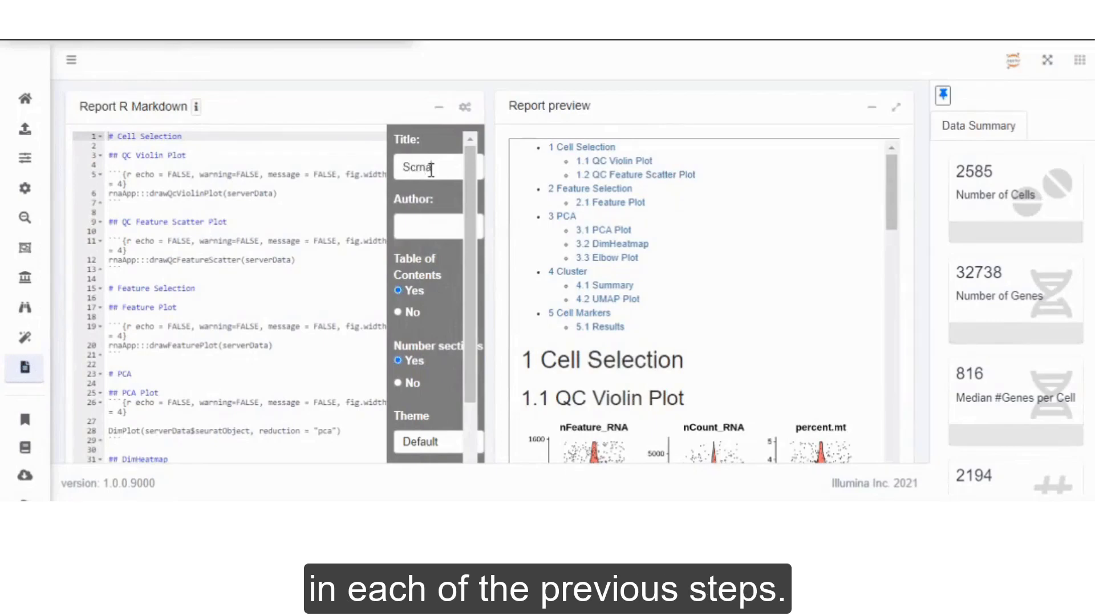
pyautogui.click(421, 232)
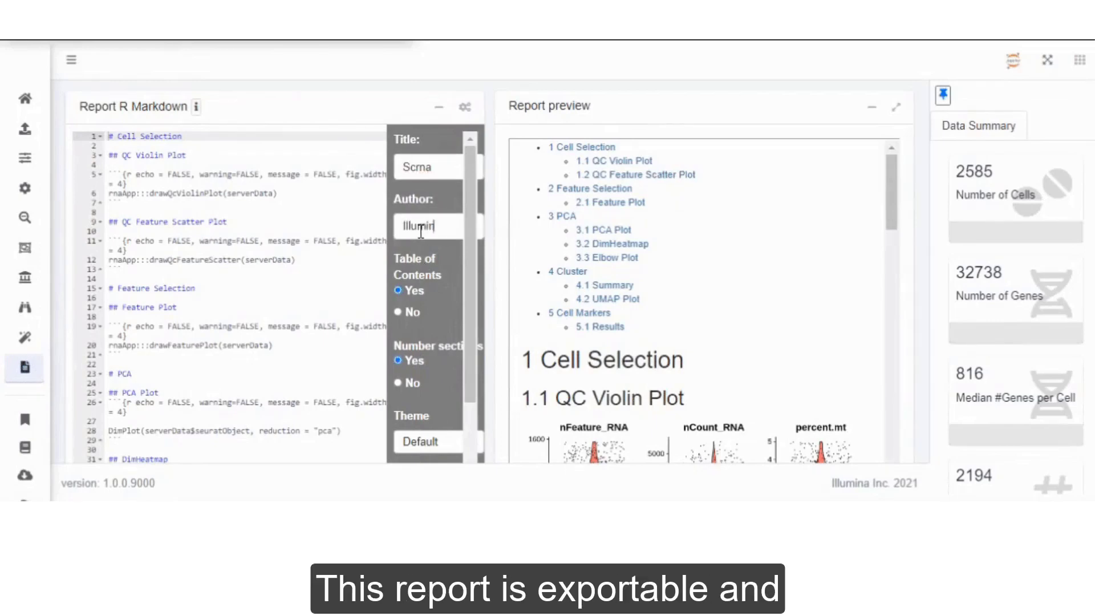
pyautogui.scroll(-5, 471, 396)
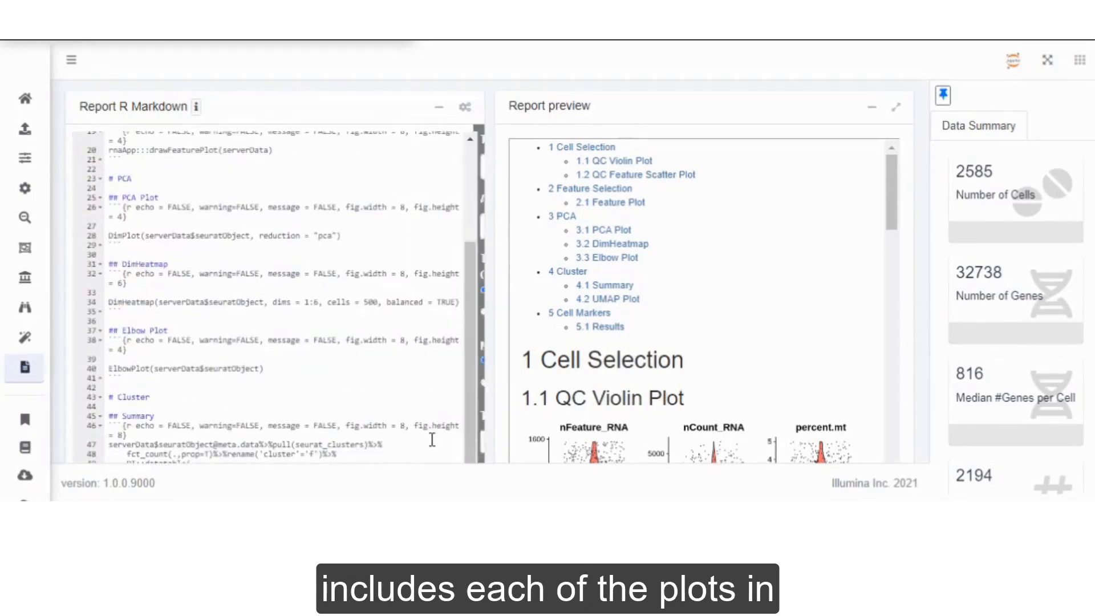
pyautogui.scroll(-5, 488, 272)
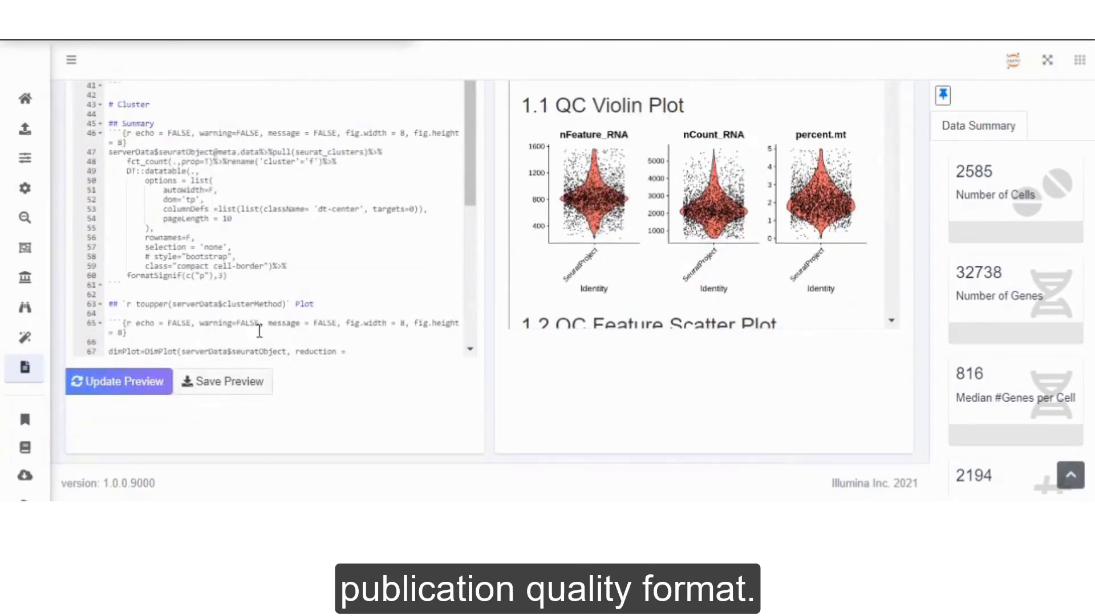
pyautogui.click(119, 382)
# Review the report preview from Cell Selection through the Cell Markers results and save it as an HTML file
pyautogui.scroll(5, 548, 274)
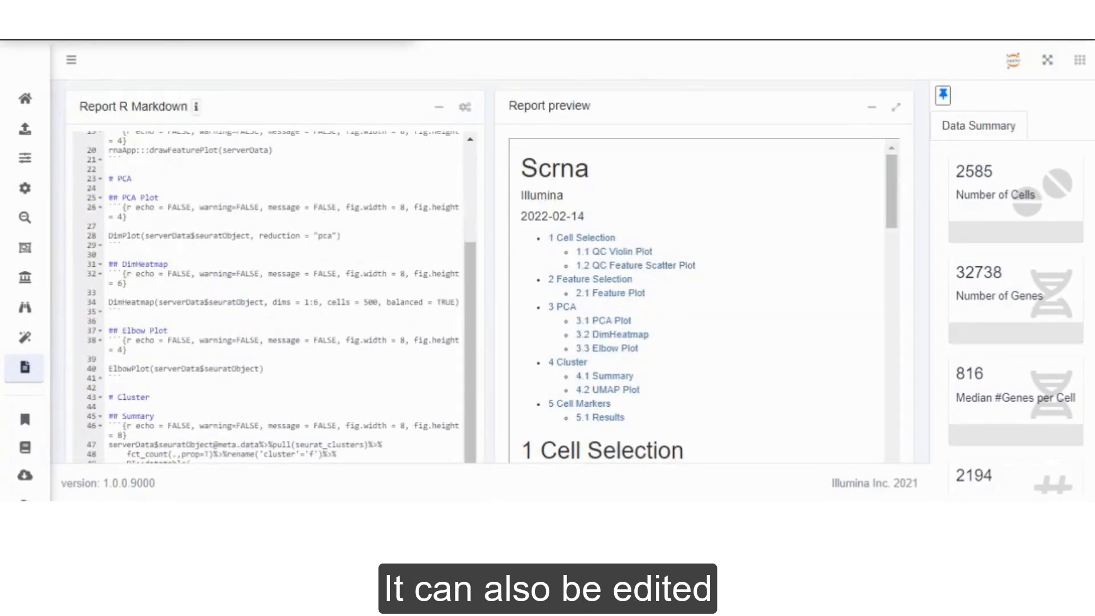
pyautogui.click(573, 239)
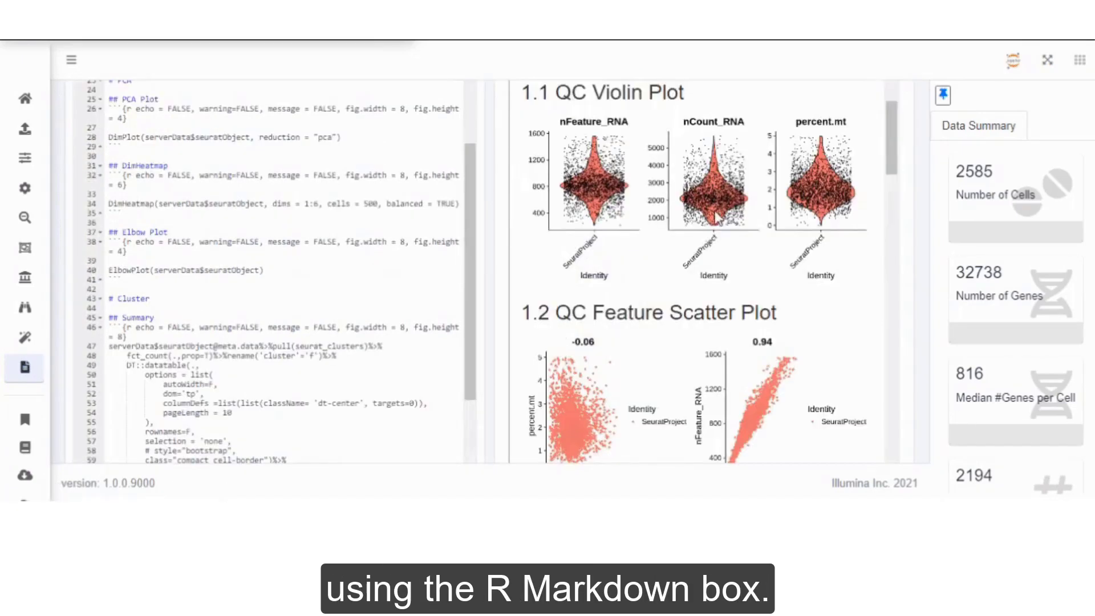
pyautogui.moveTo(897, 146); pyautogui.dragTo(917, 489)
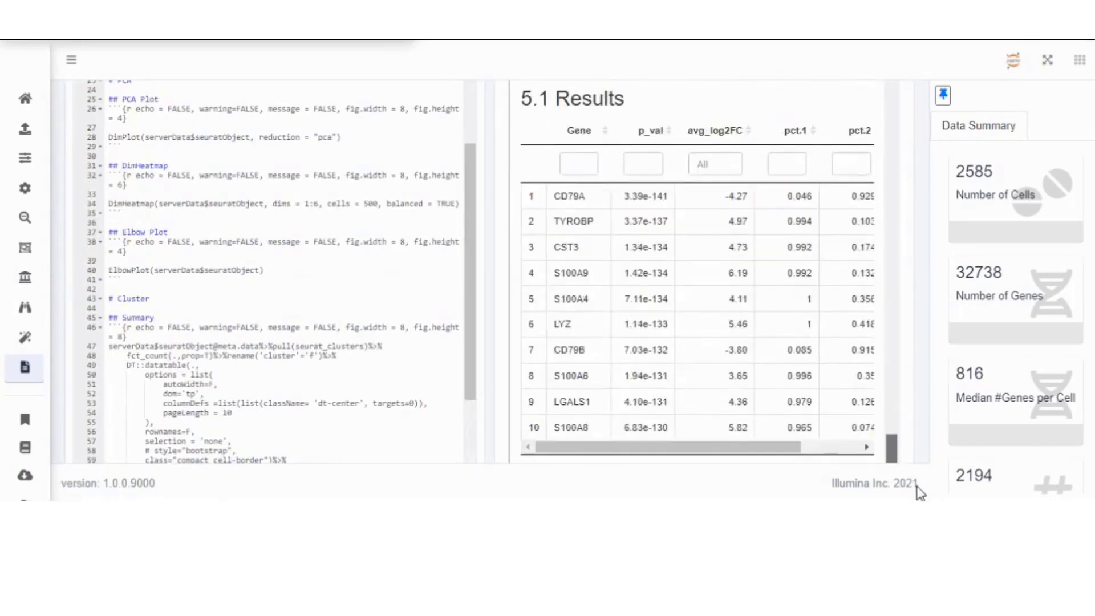
pyautogui.scroll(-4, 932, 383)
pyautogui.click(232, 377)
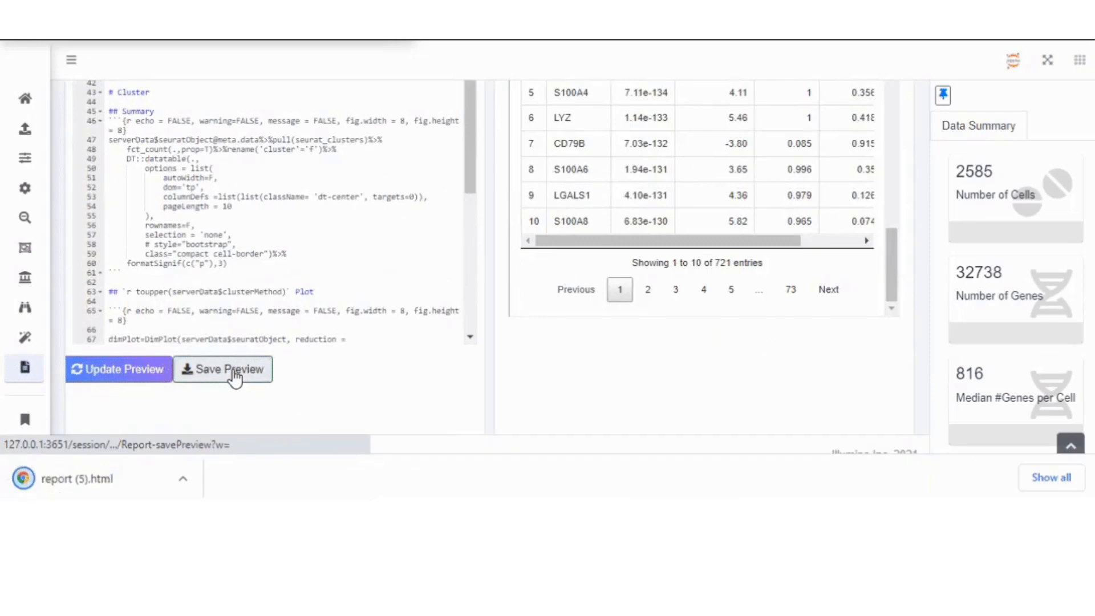